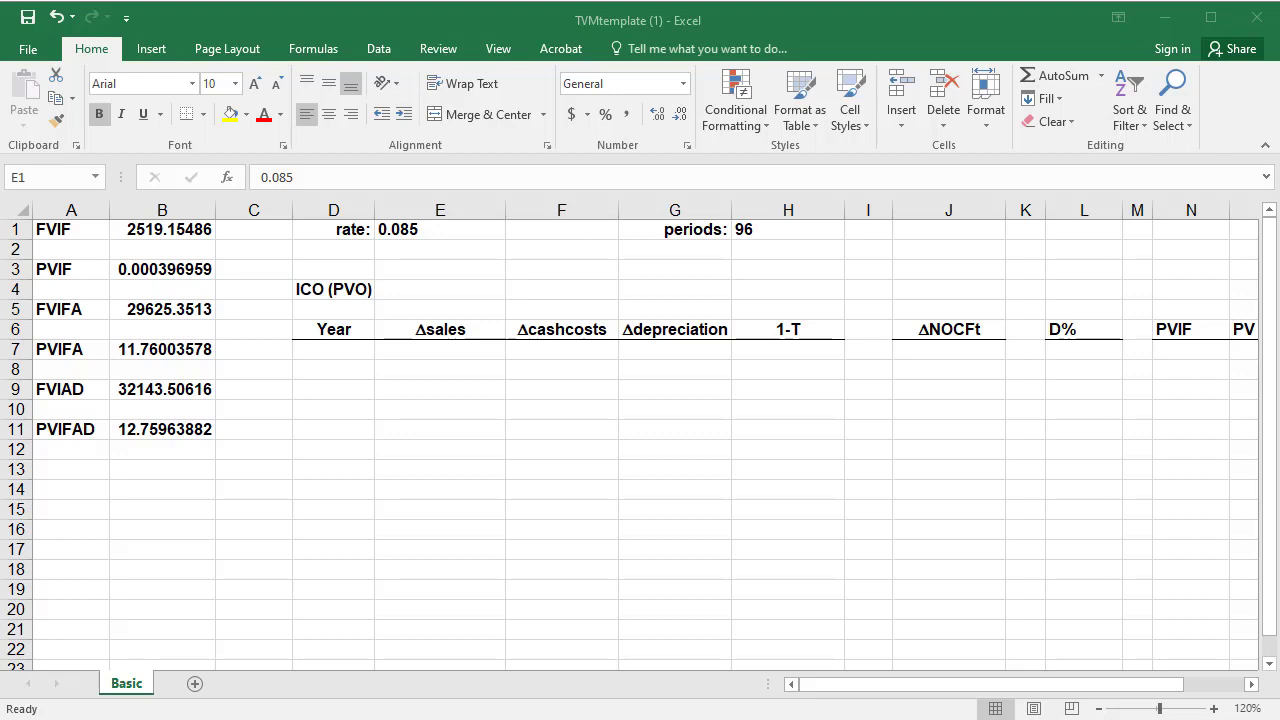
Step: Fill years 1 through 10 into D7:D16
left_click(449, 229)
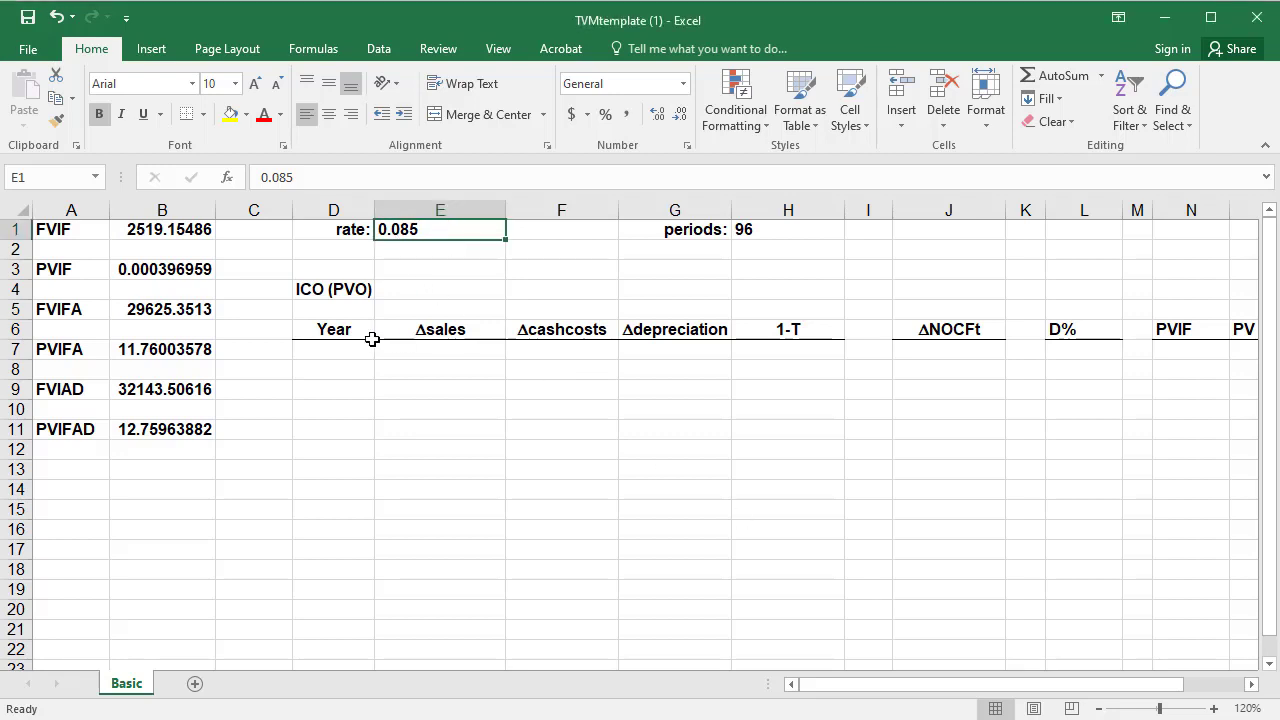
left_click(324, 351)
type("1")
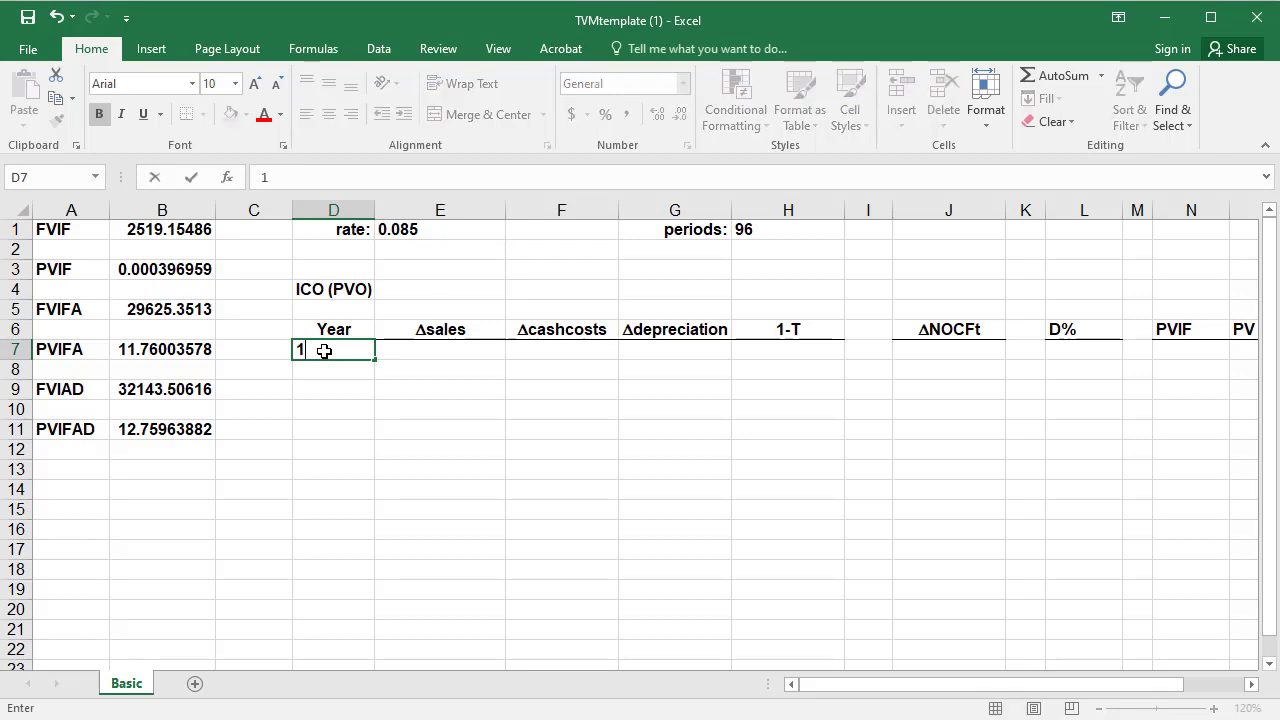
key("Return")
type("2")
key("Return")
left_click_drag(324, 351, 354, 538)
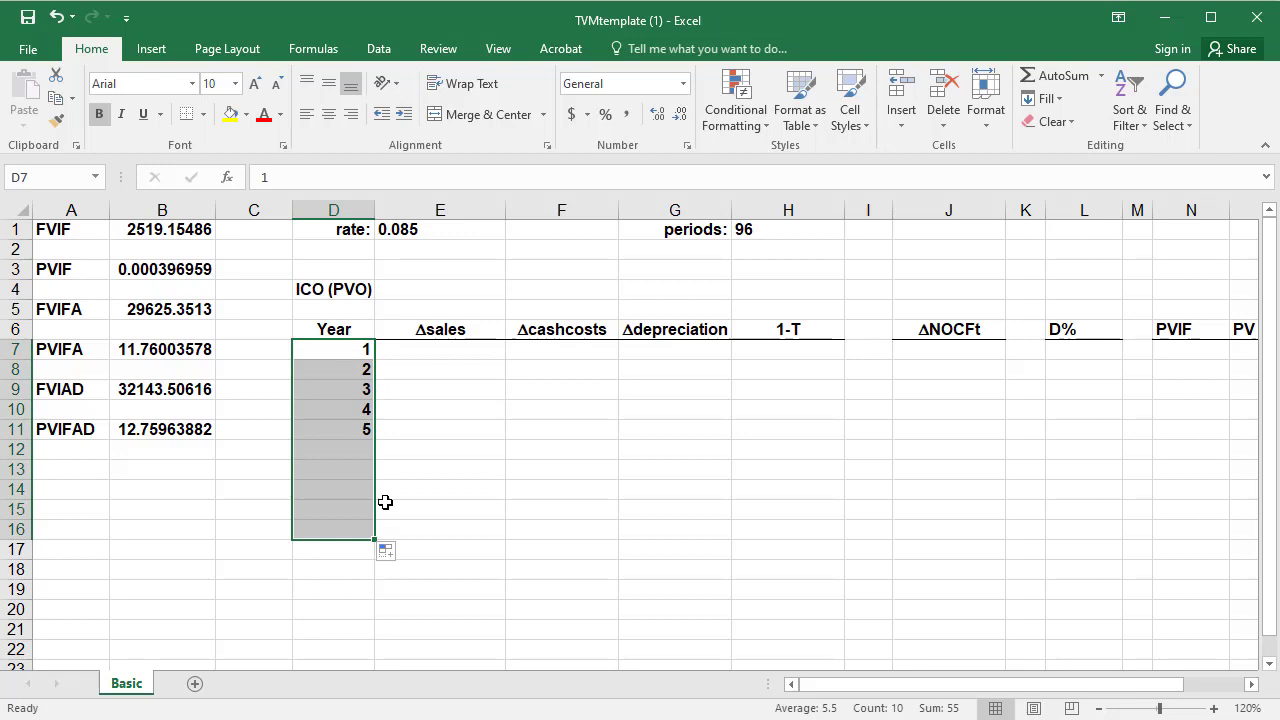
Step: Enter 3000000 sales in E7 and 1200000 cash costs in F7
left_click(448, 352)
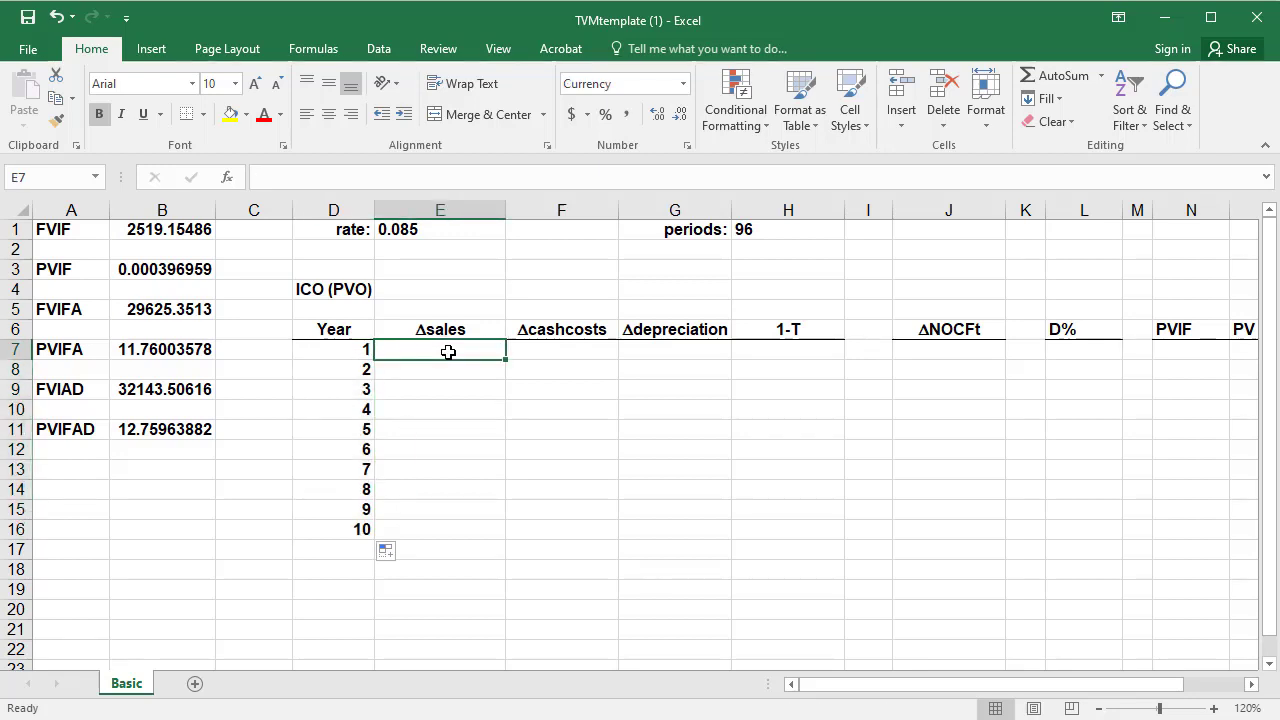
type("3000000")
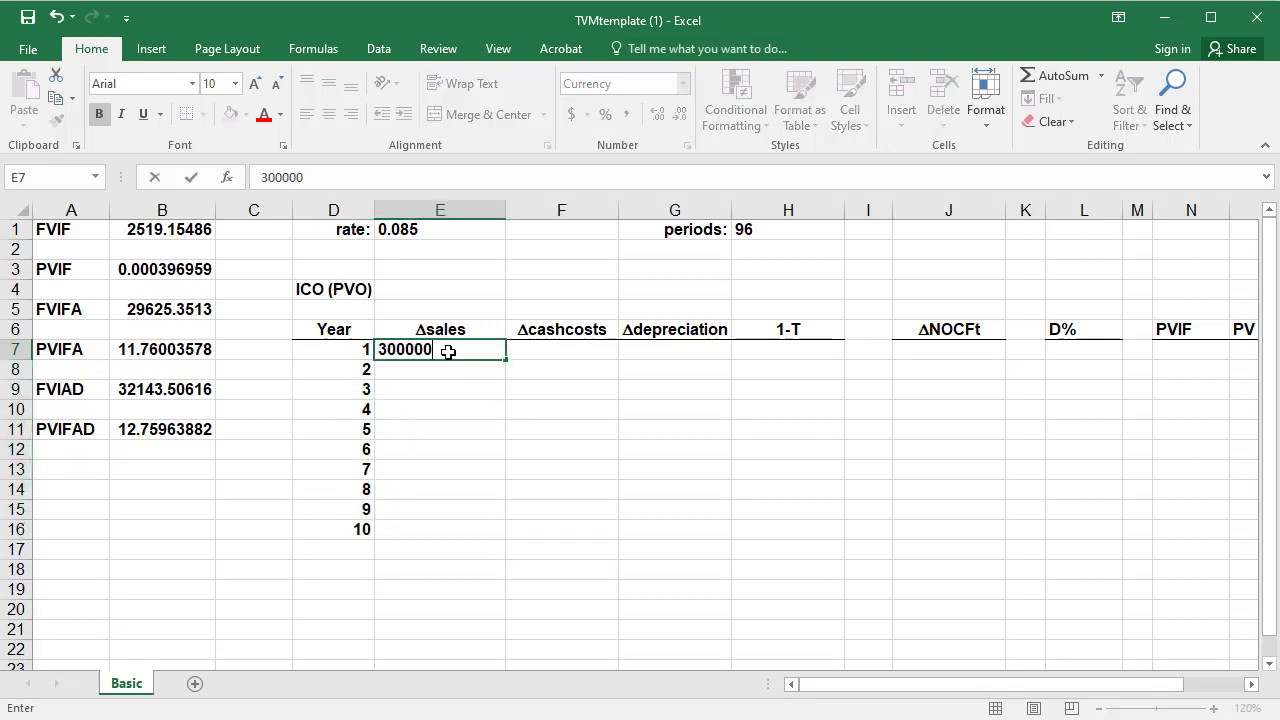
key("Tab")
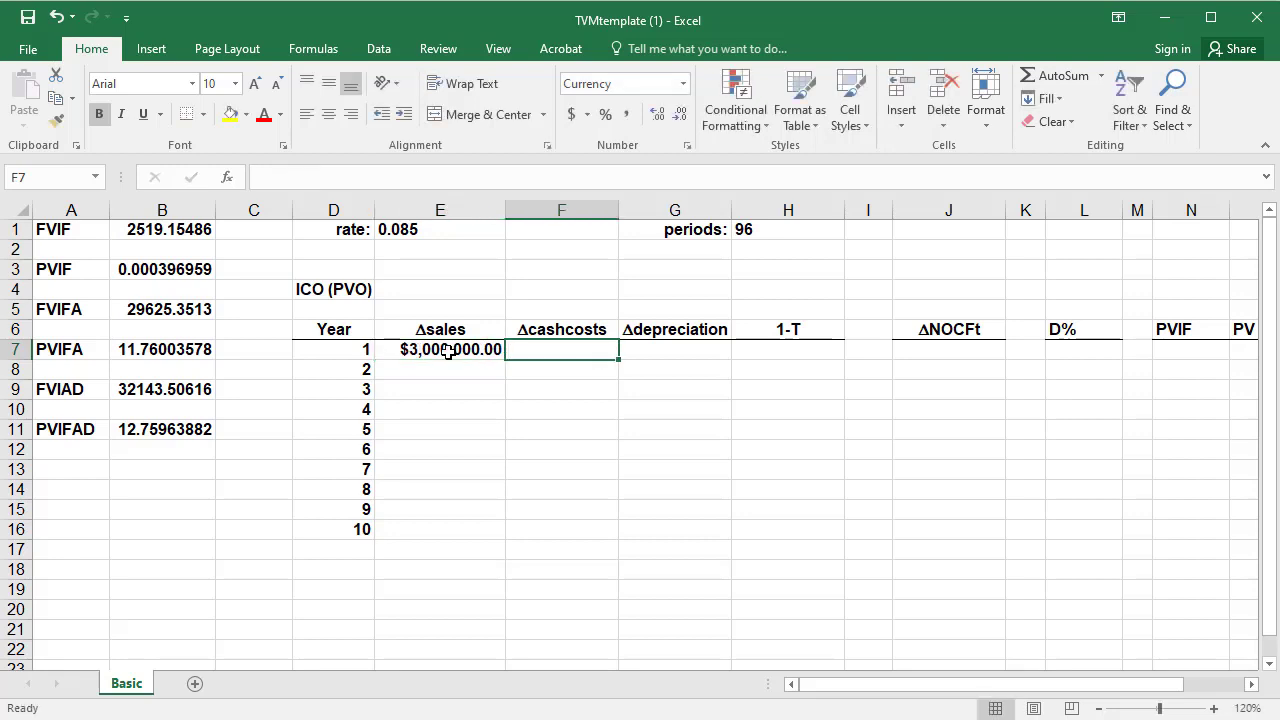
type("12")
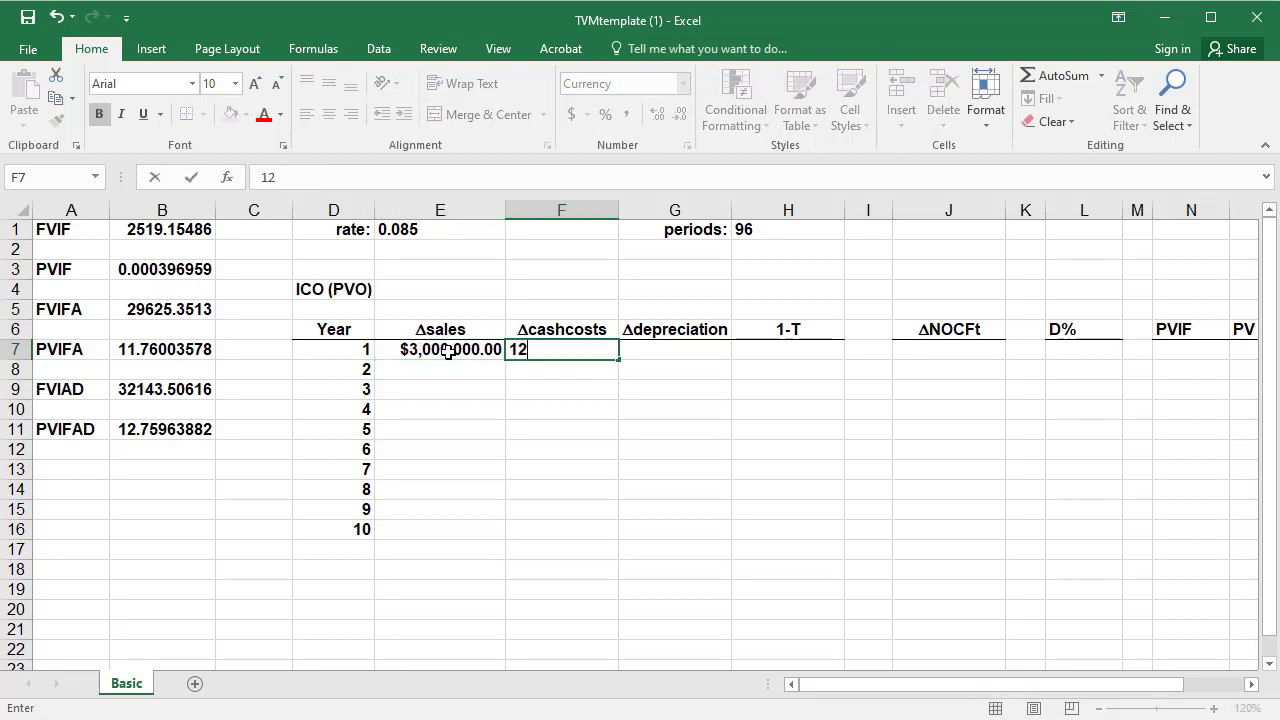
type("0000000")
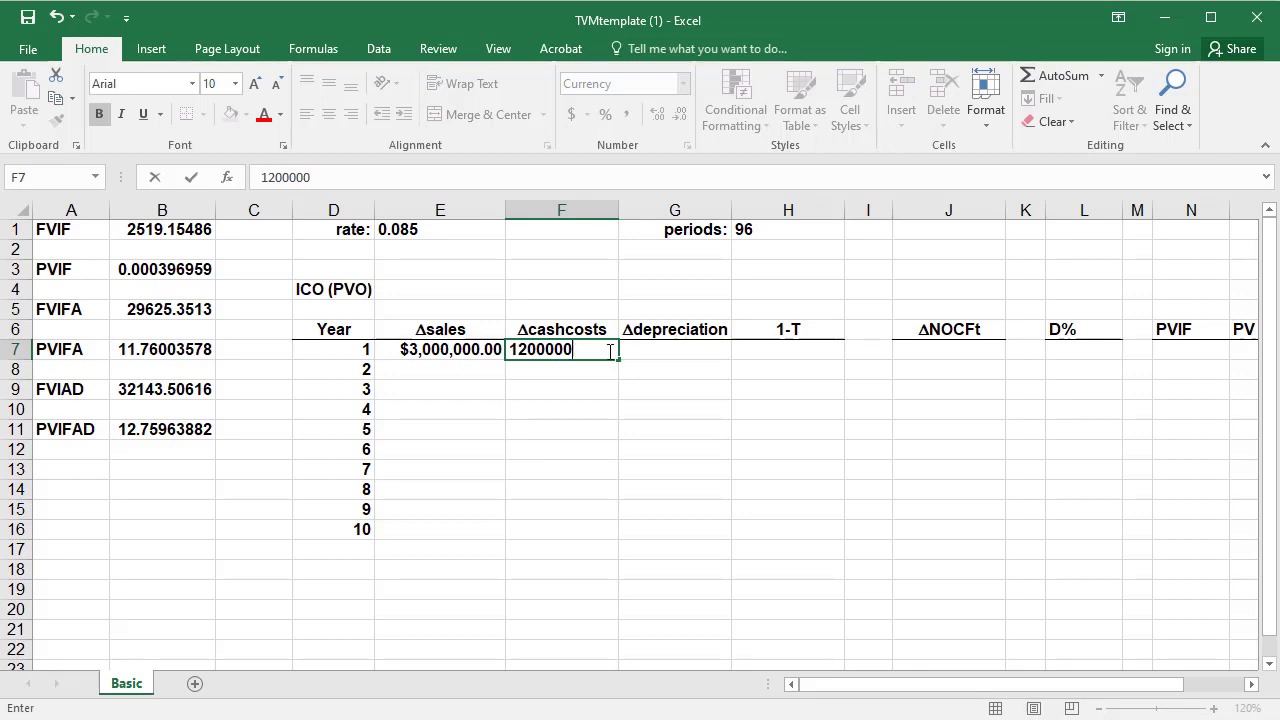
left_click(674, 350)
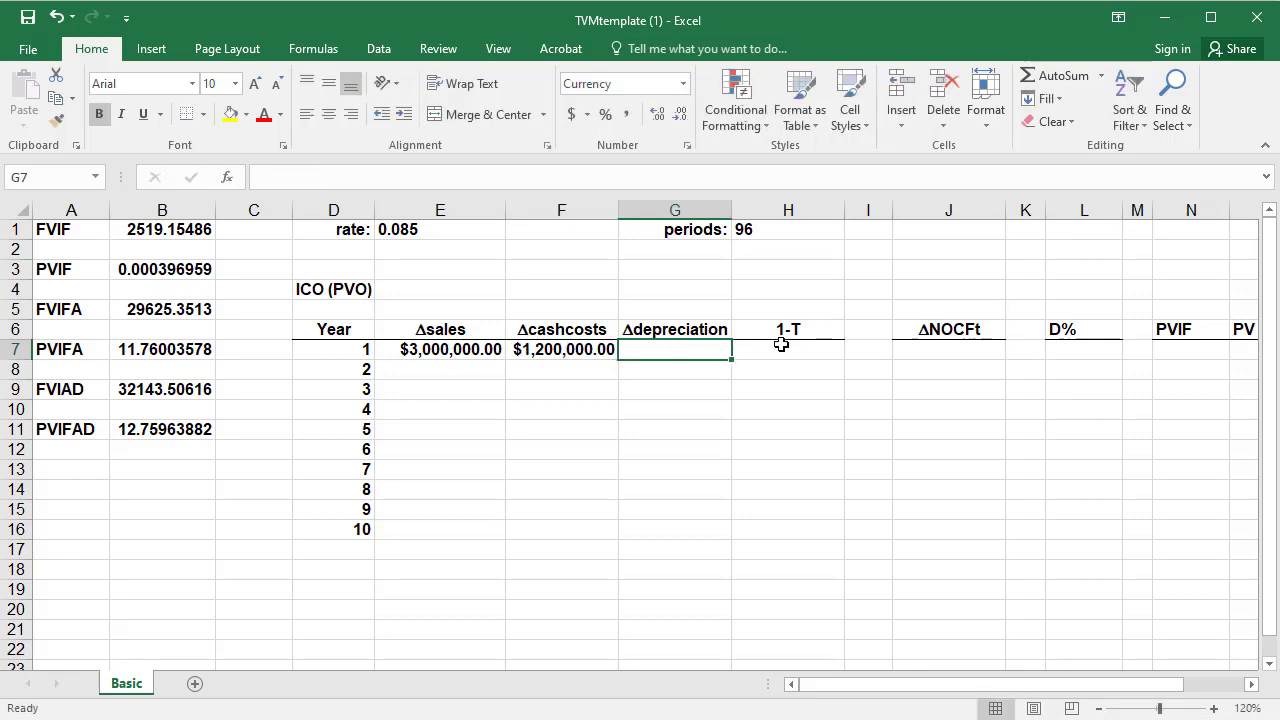
Step: Enter =1-.39 in H7 and copy the 0.61 factor down to row 16
left_click(795, 349)
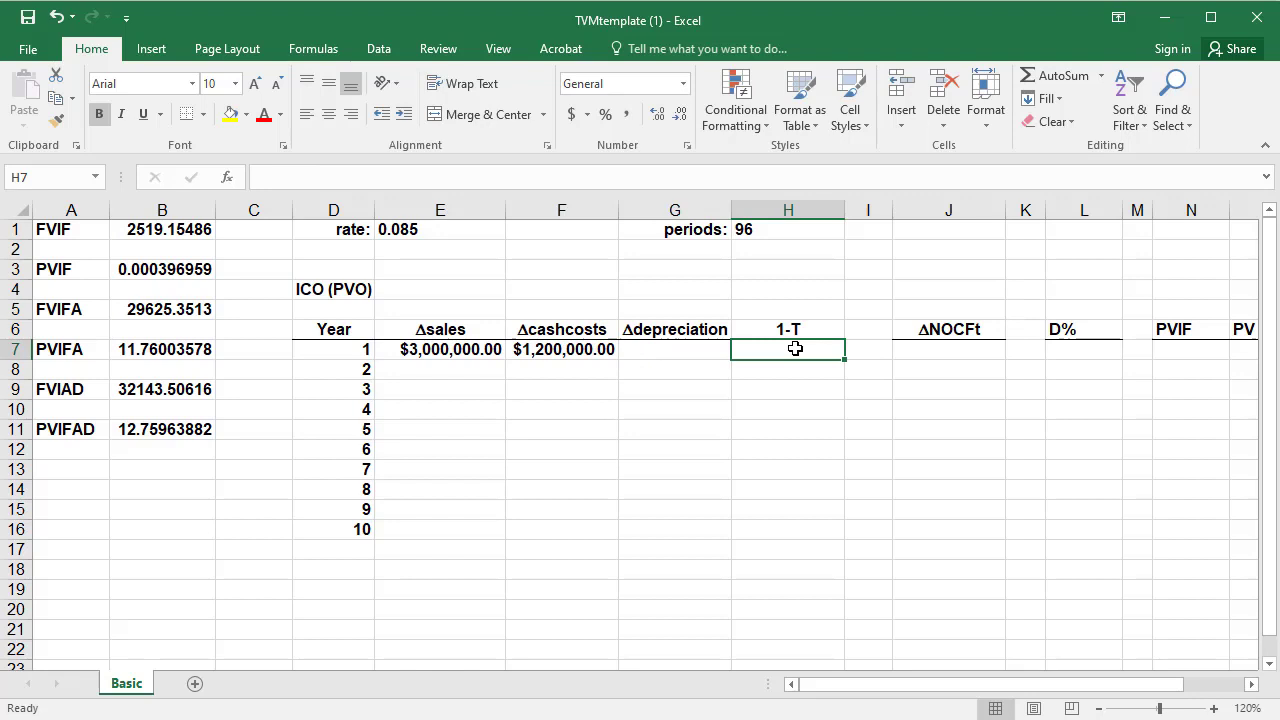
type("=")
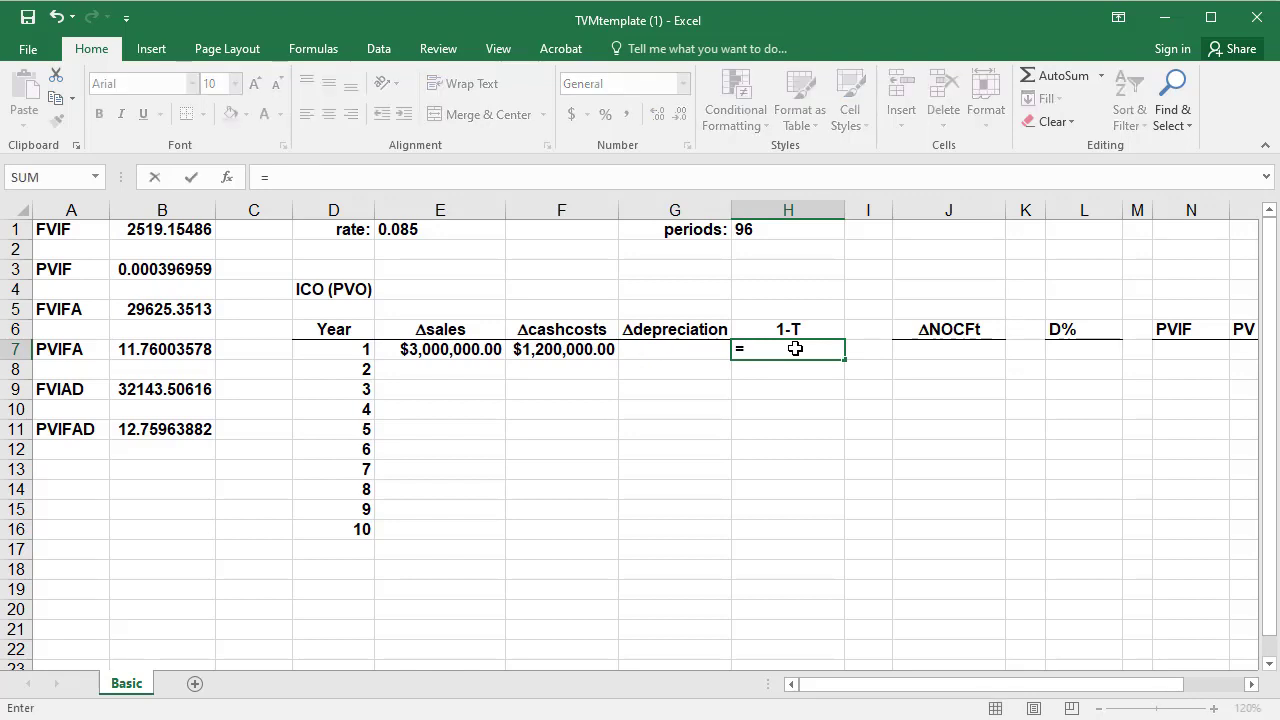
type("1-.39")
key("Return")
left_click(800, 350)
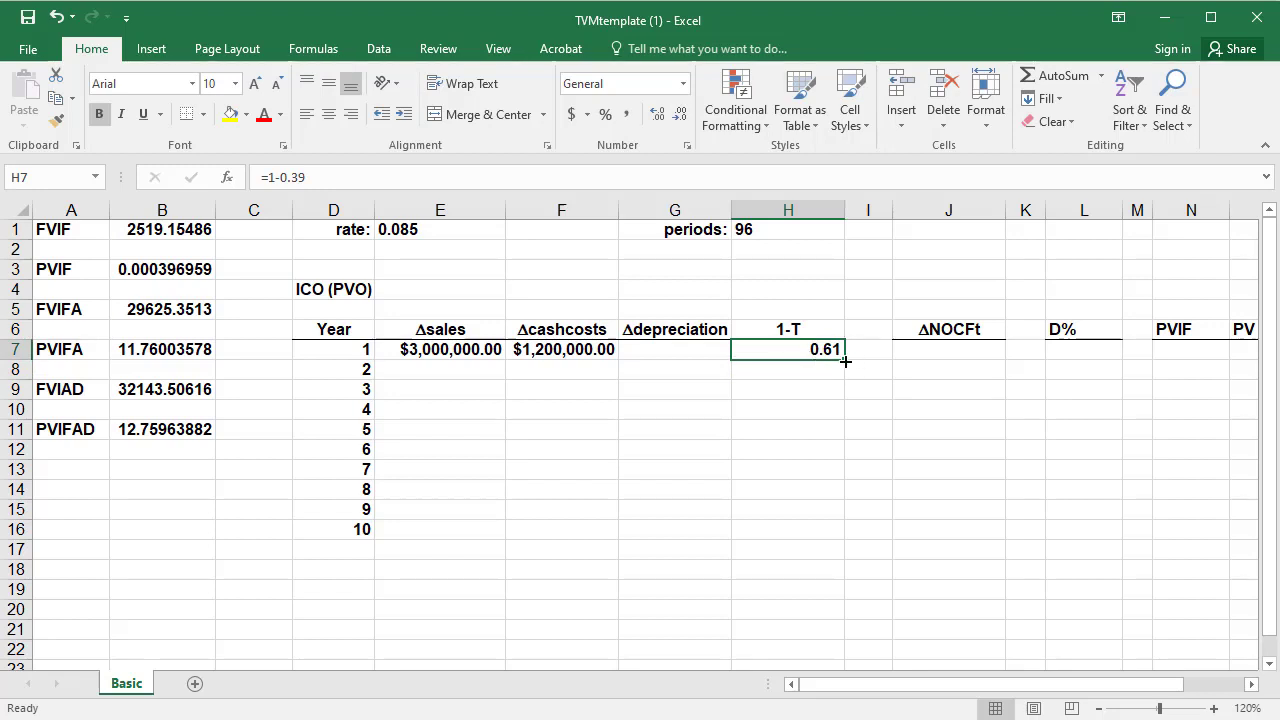
left_click_drag(845, 360, 848, 540)
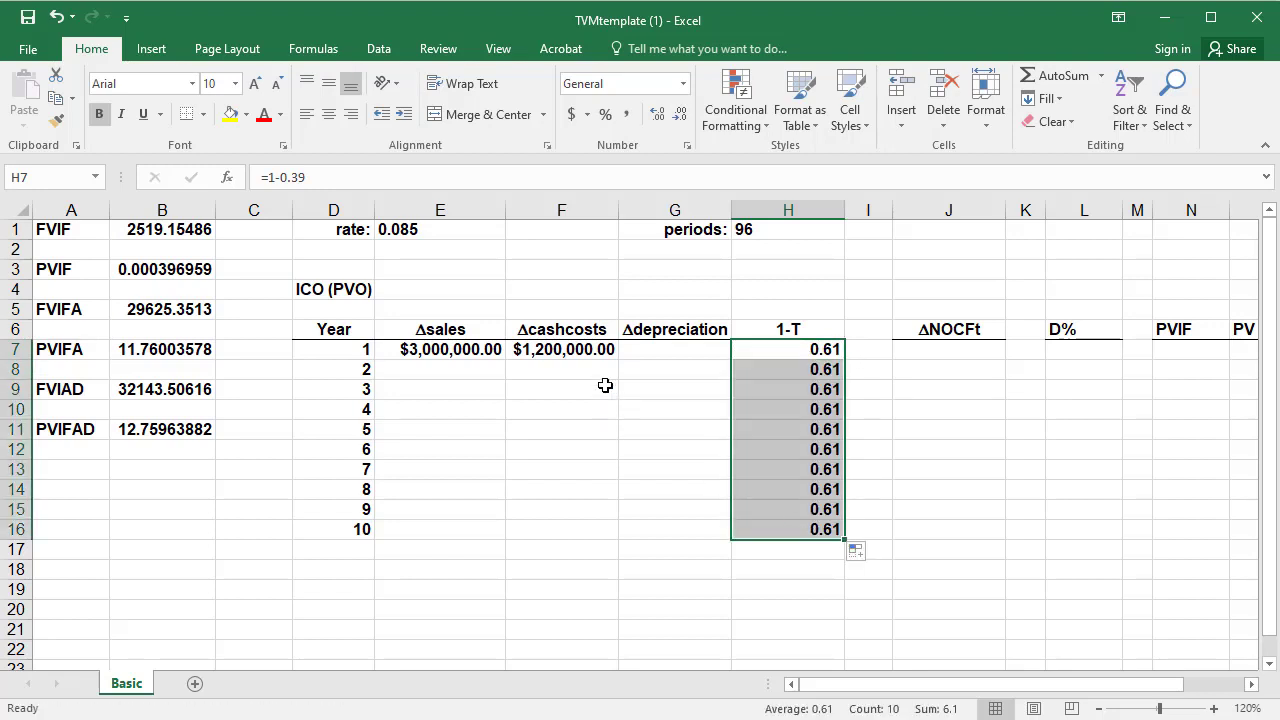
Step: Copy the $1,200,000 cash costs and $3,000,000 sales down through row 16
left_click(595, 347)
left_click_drag(620, 357, 614, 510)
left_click(480, 352)
left_click_drag(505, 358, 504, 510)
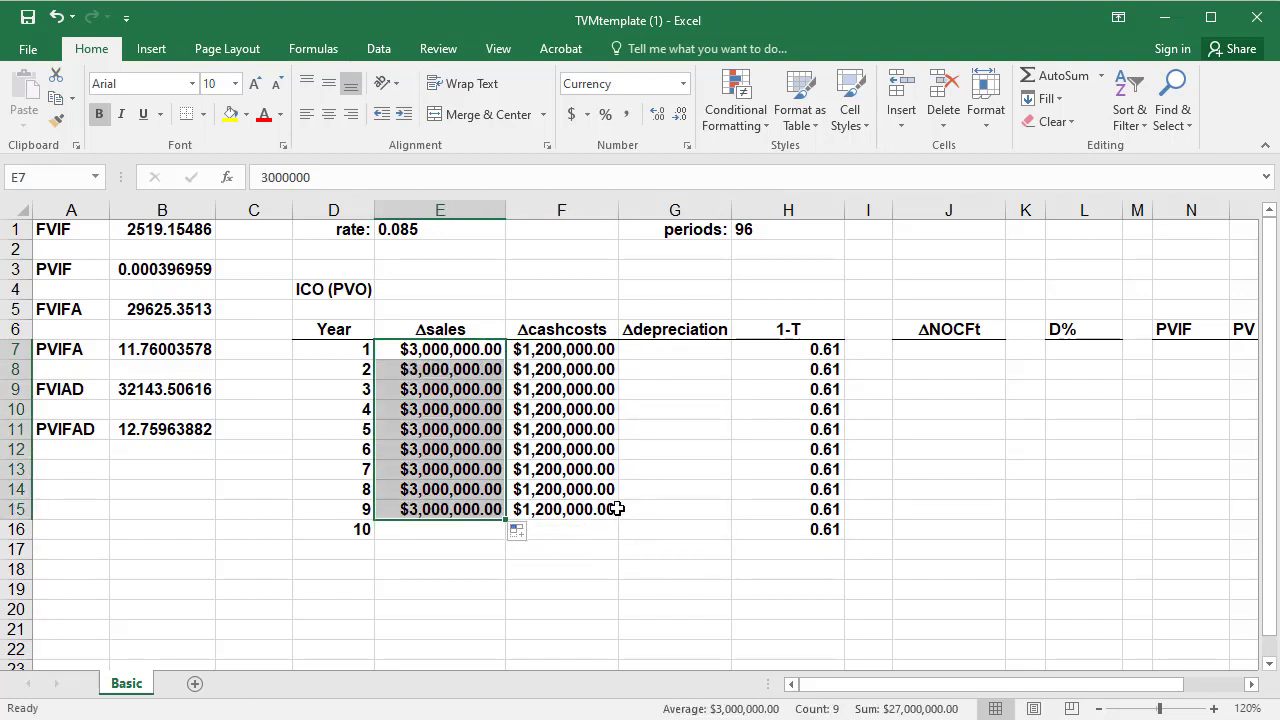
left_click(610, 507)
left_click_drag(620, 531, 616, 531)
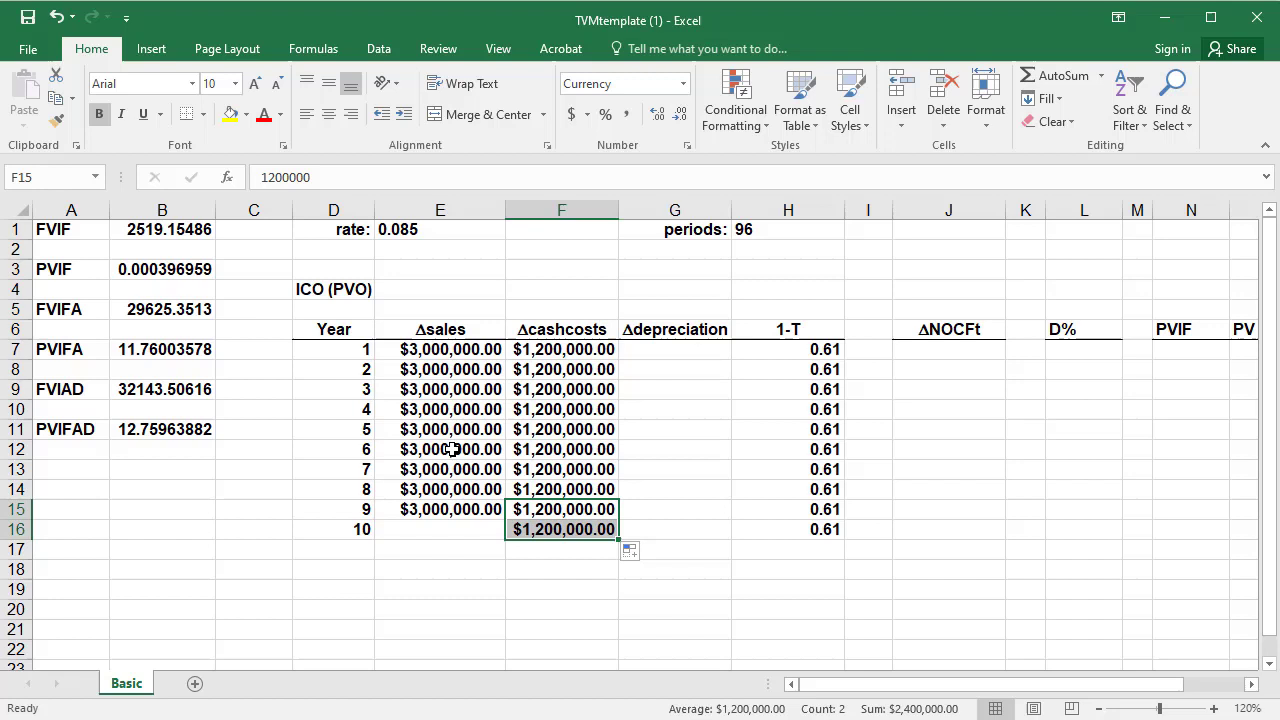
left_click(455, 510)
left_click_drag(505, 519, 510, 535)
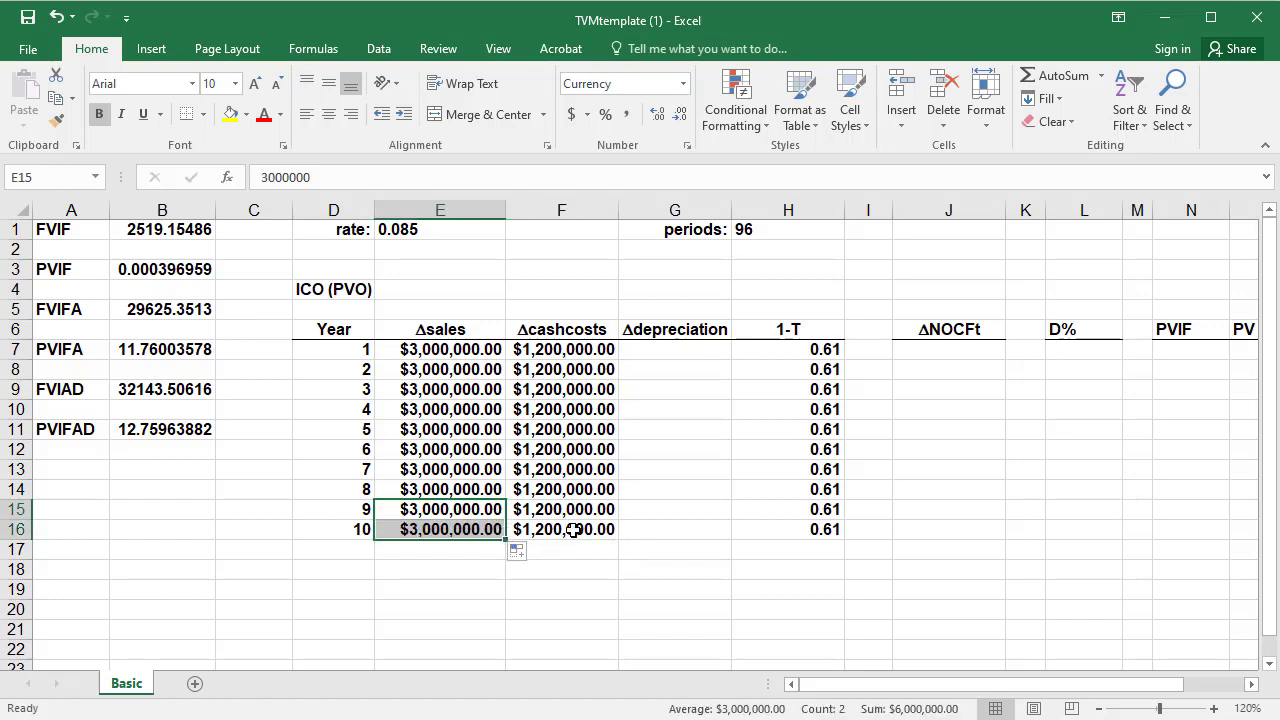
left_click(1089, 350)
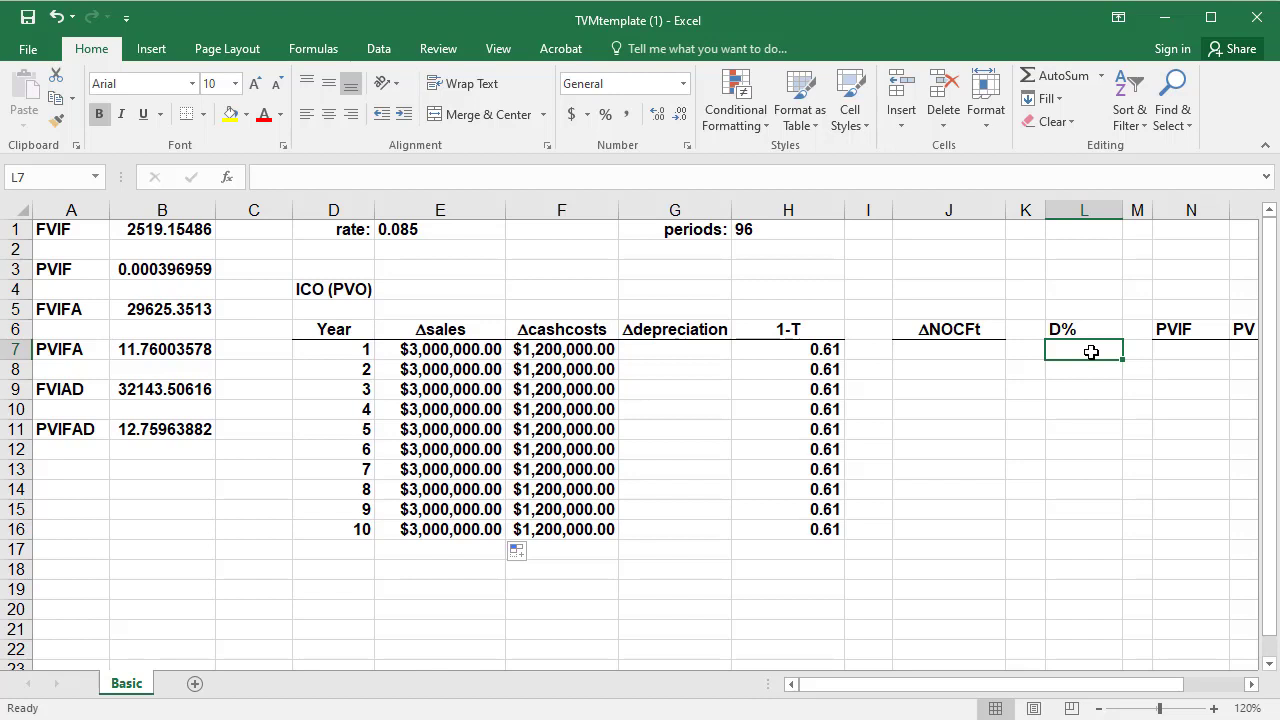
Step: Enter MACRS rates .20, .32, .192, .1152, .1152 and .0576 into L7:L12
type(".20")
key("Return")
type(".32")
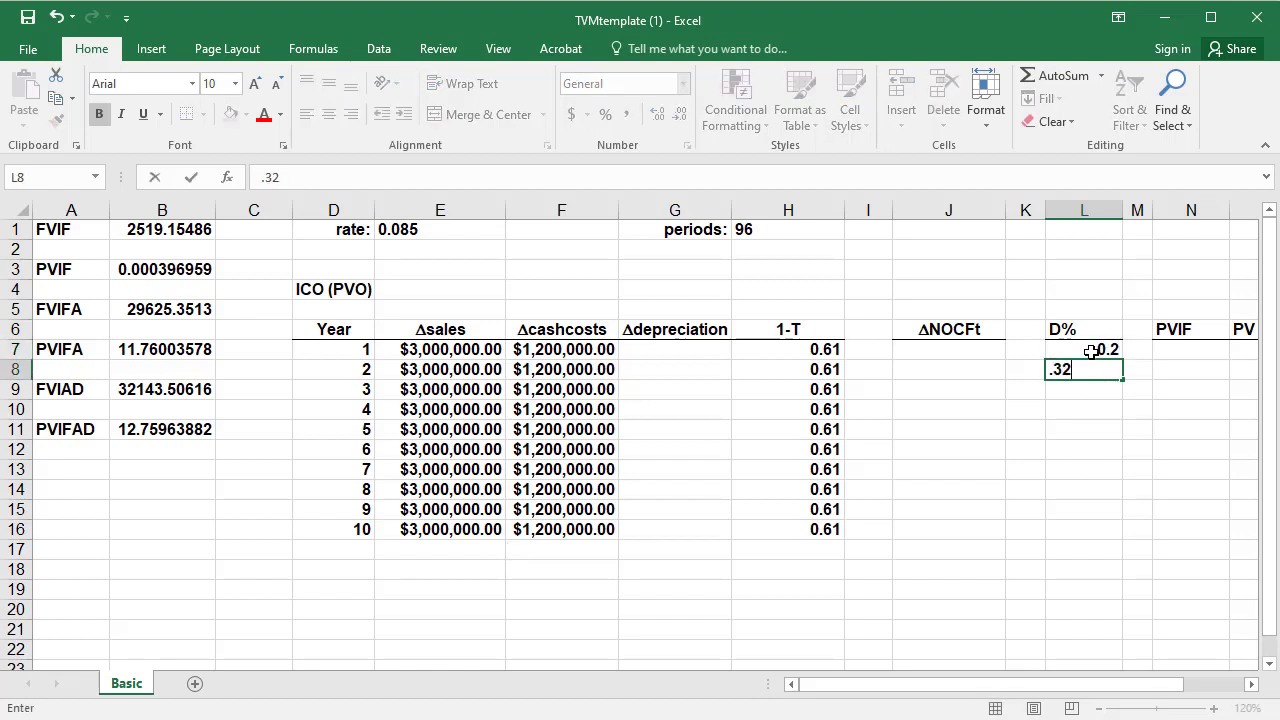
key("Return")
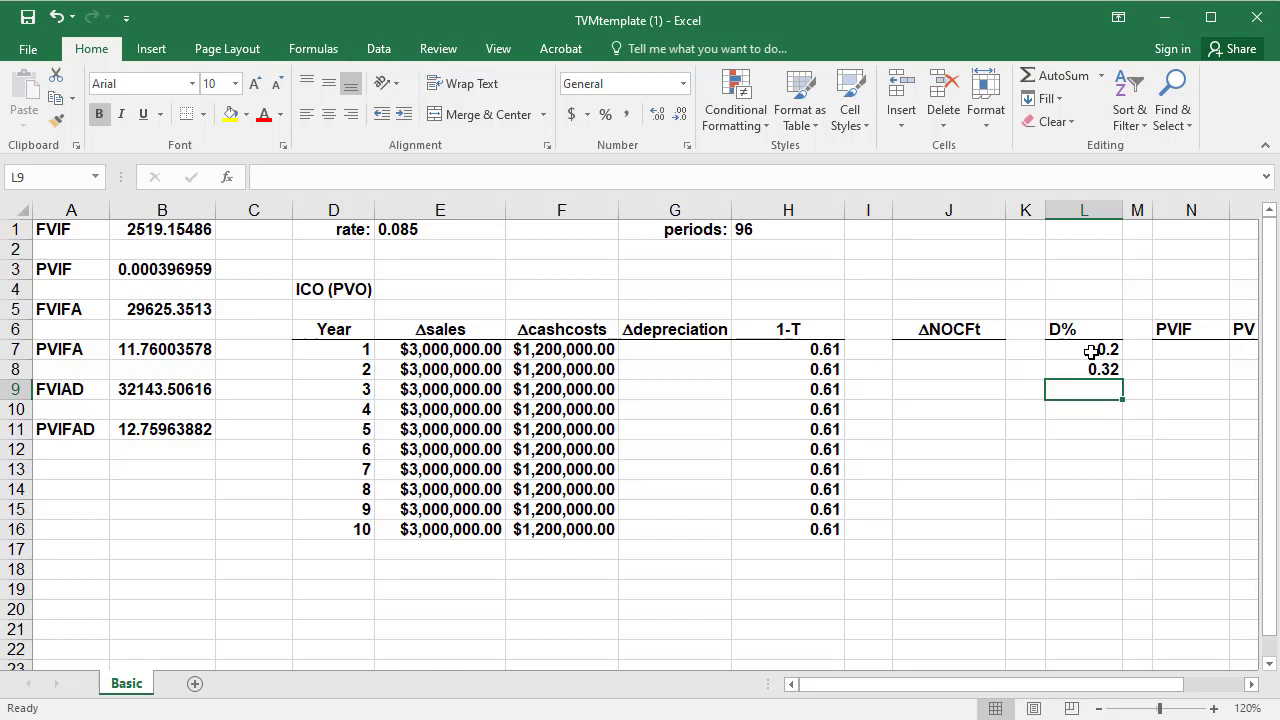
type(".192")
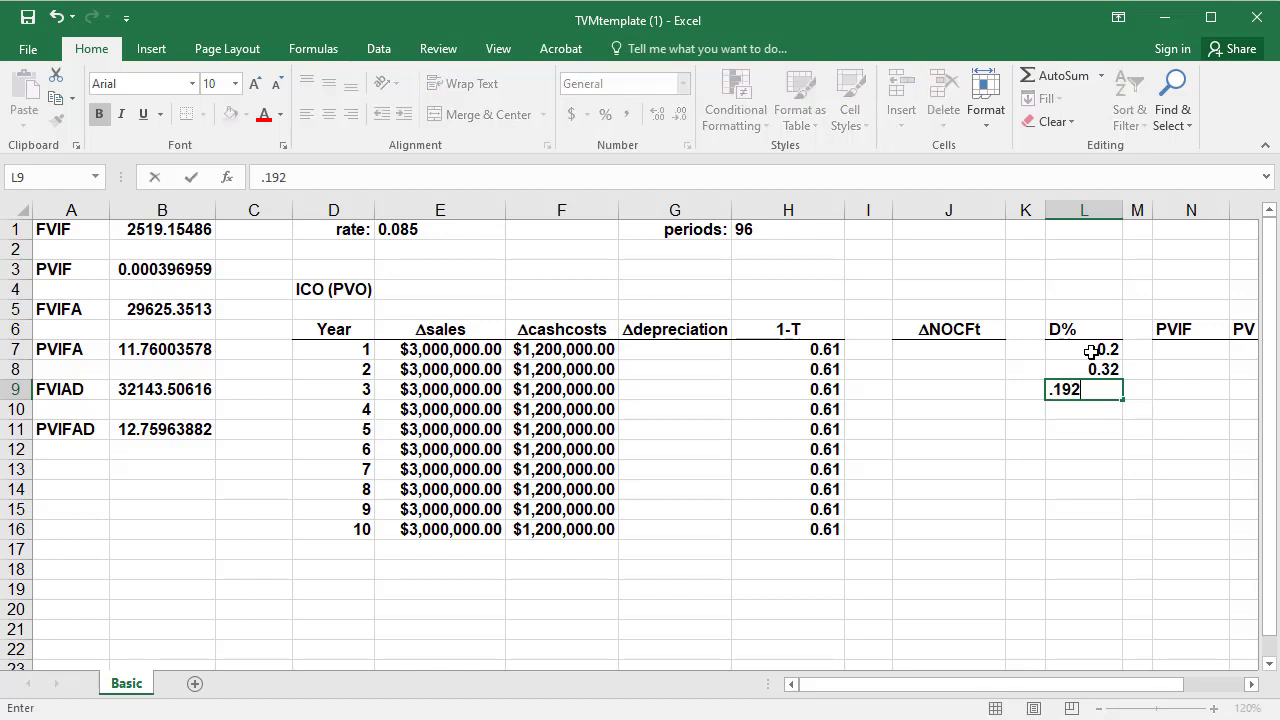
key("Return")
type(".1152")
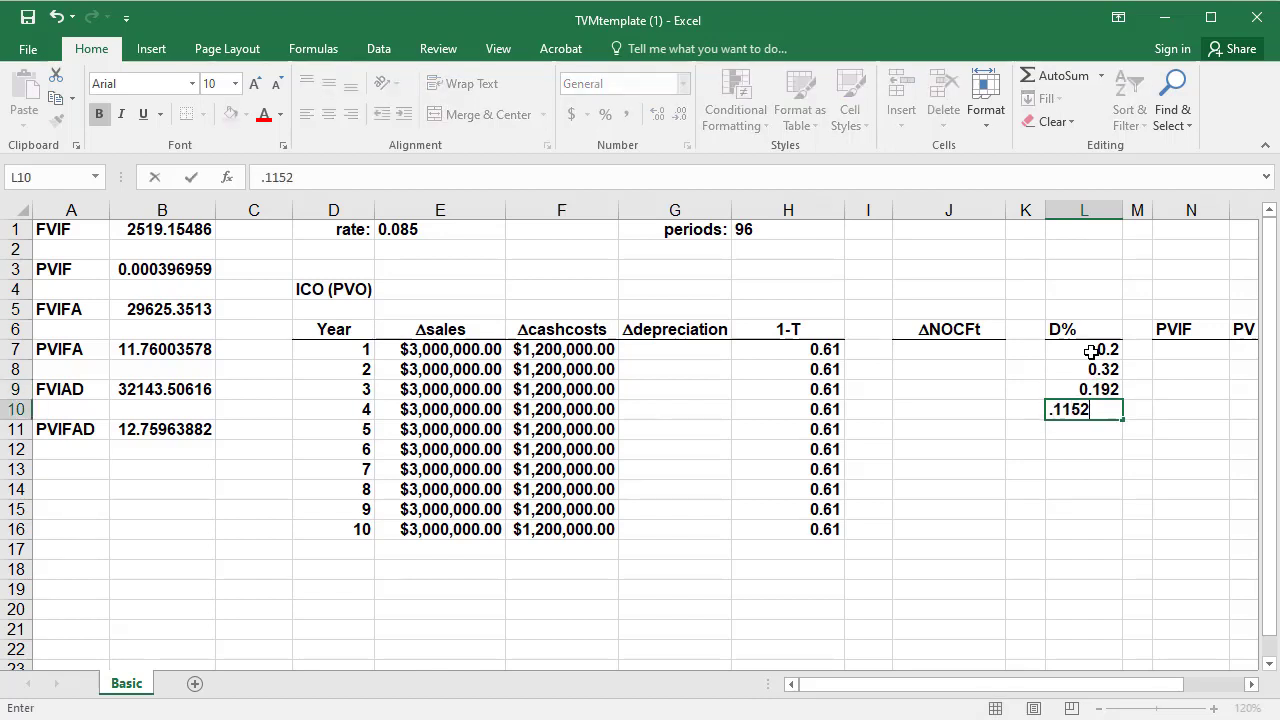
key("Return")
type(".")
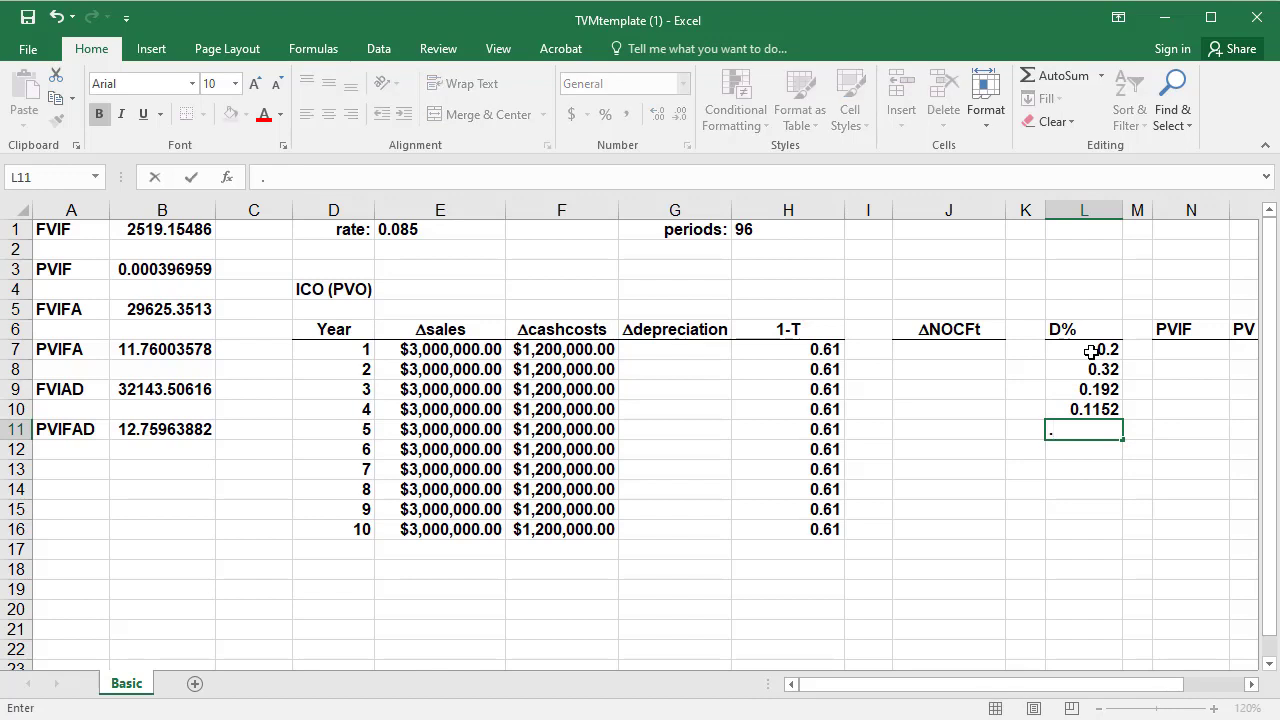
type("1152")
key("Return")
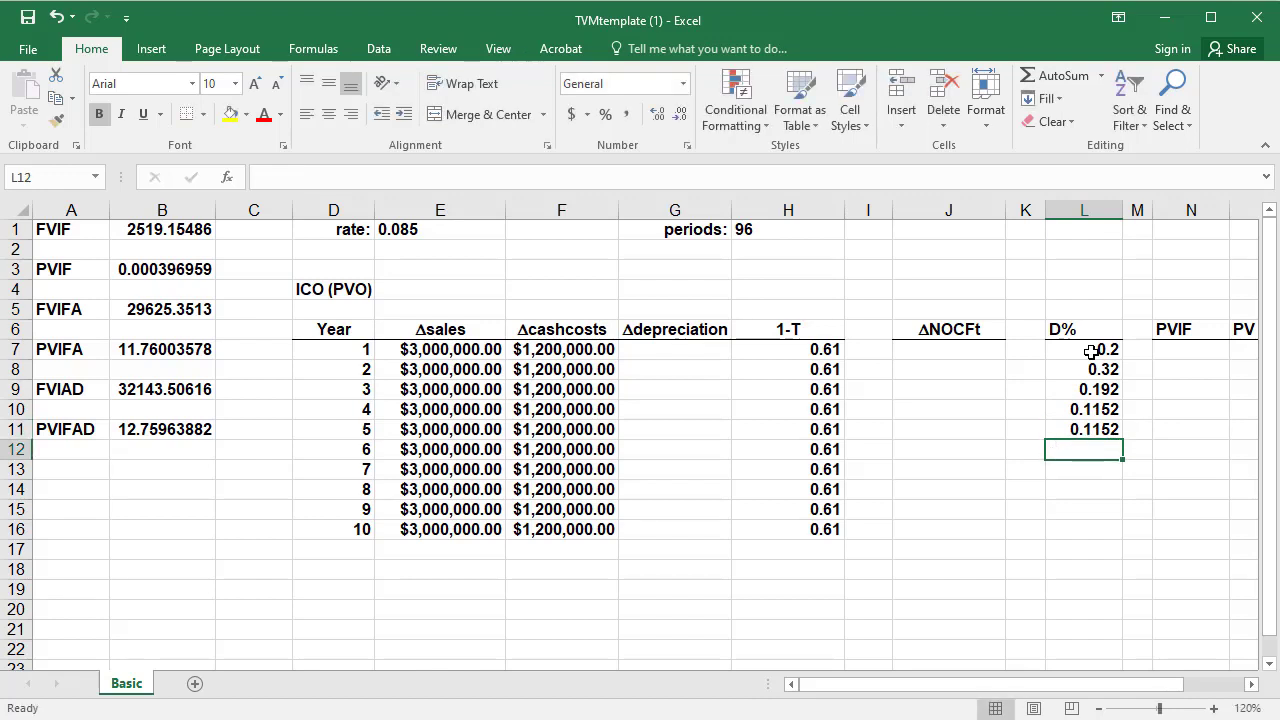
type(".0576")
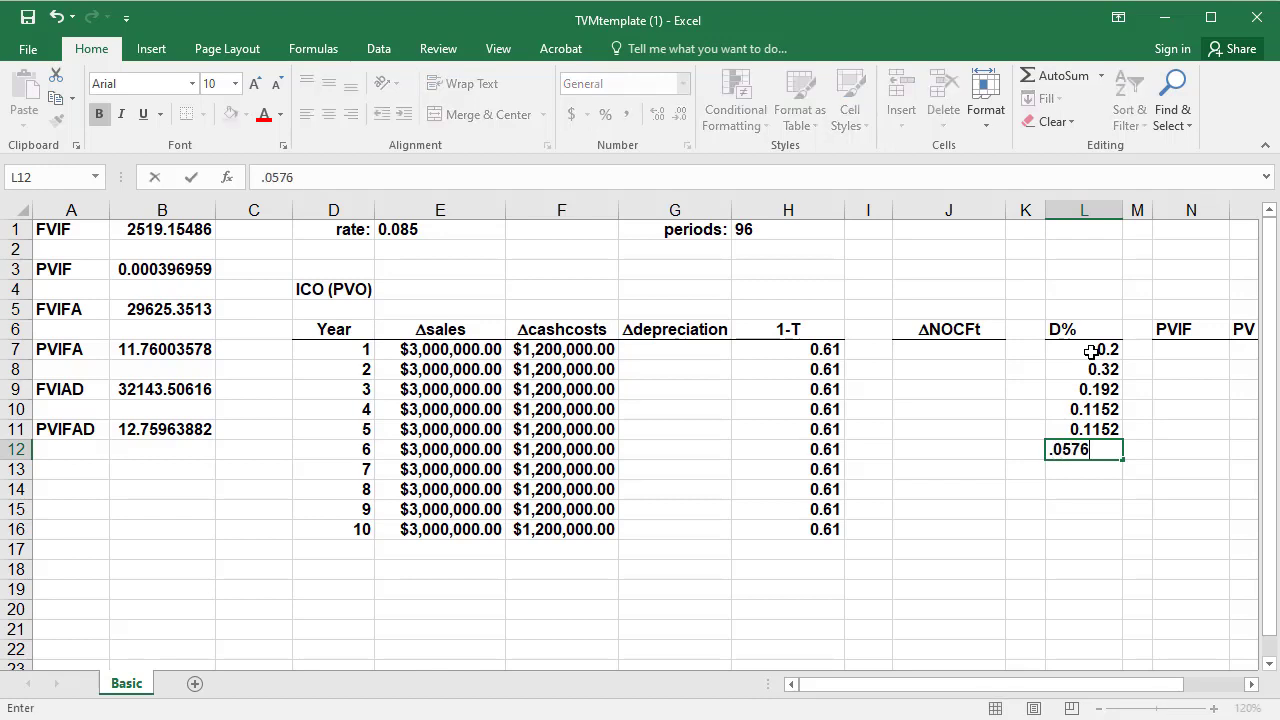
key("Return")
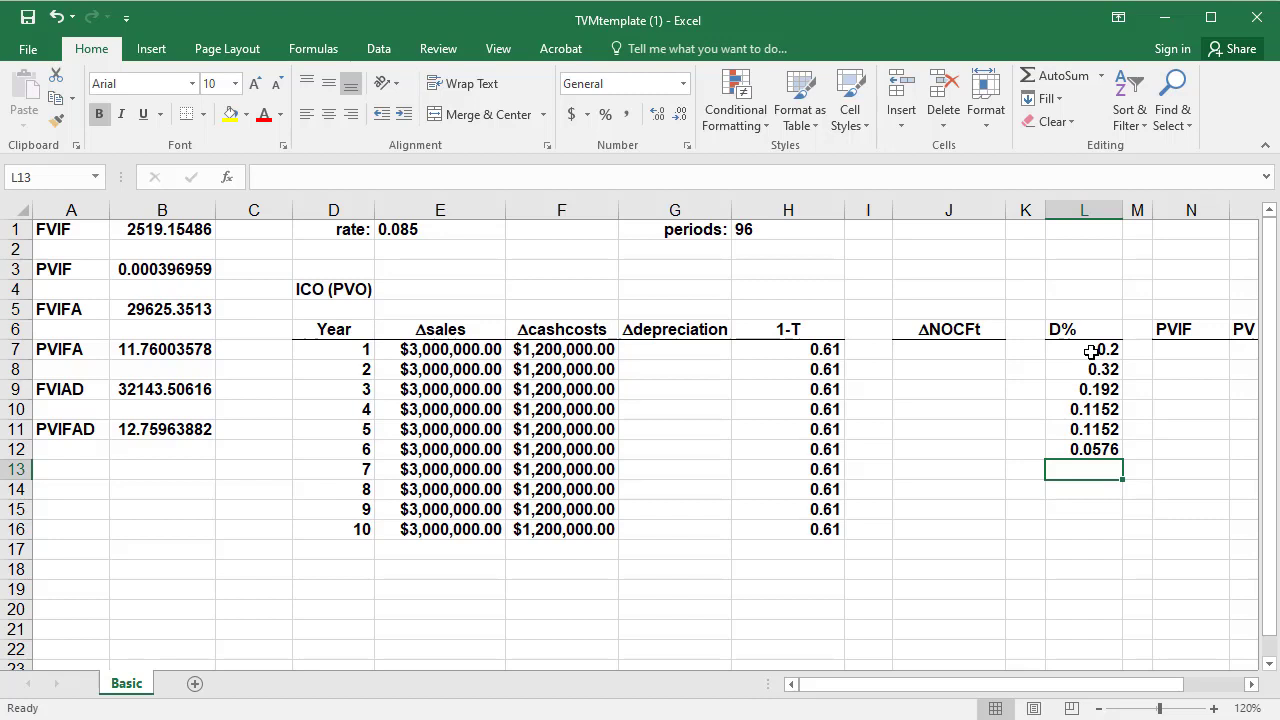
Step: Enter 10000000 as the ICO in E4 and =E4*L7 as year-1 depreciation in G7
left_click(462, 290)
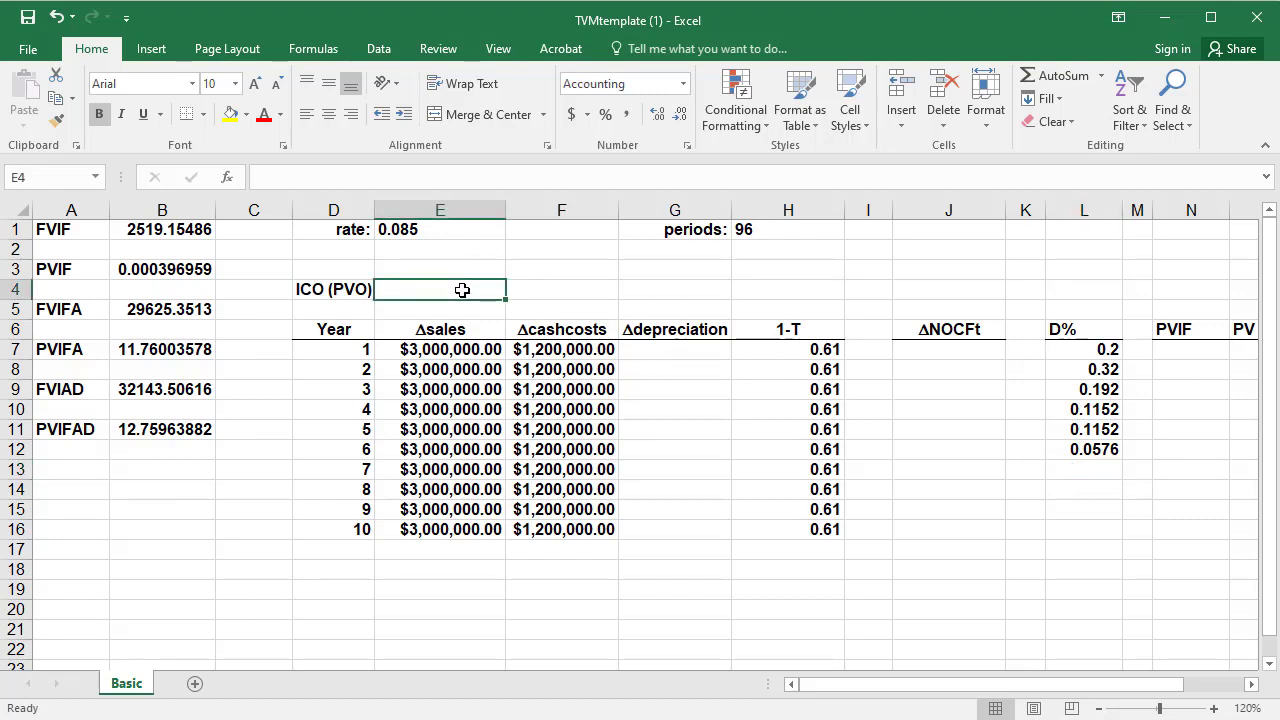
type("10000000")
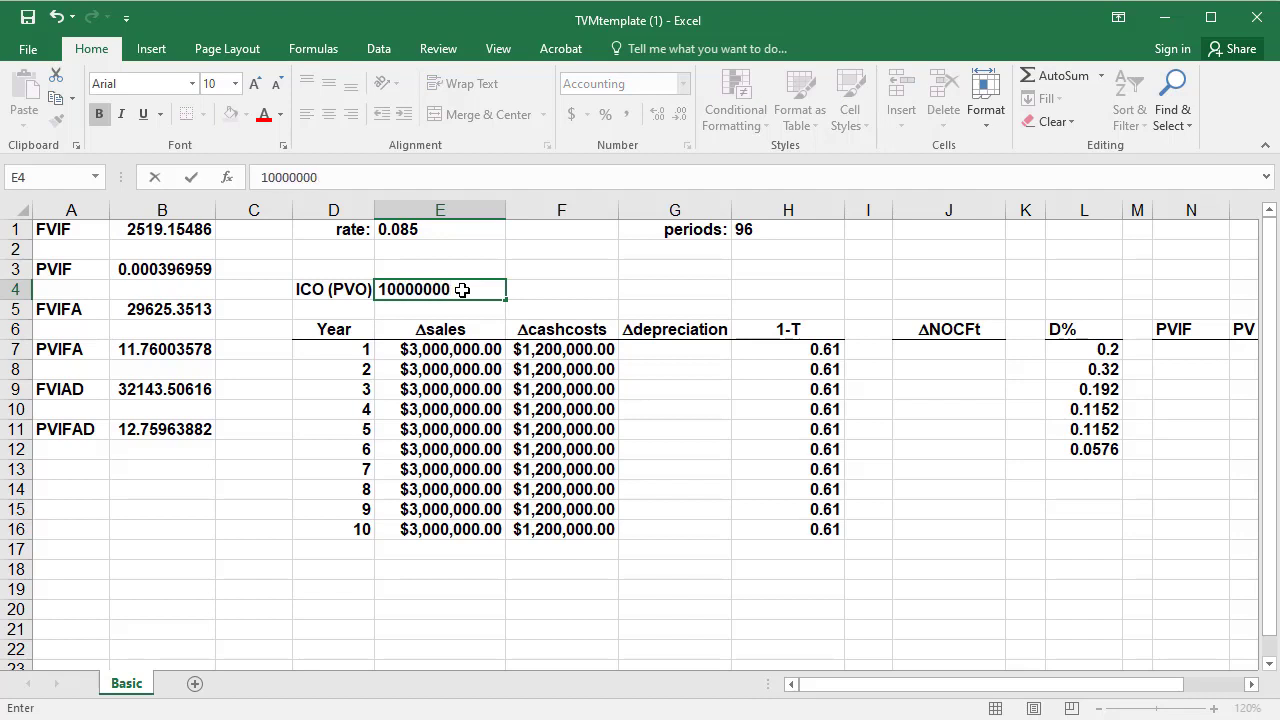
key("ctrl+Return")
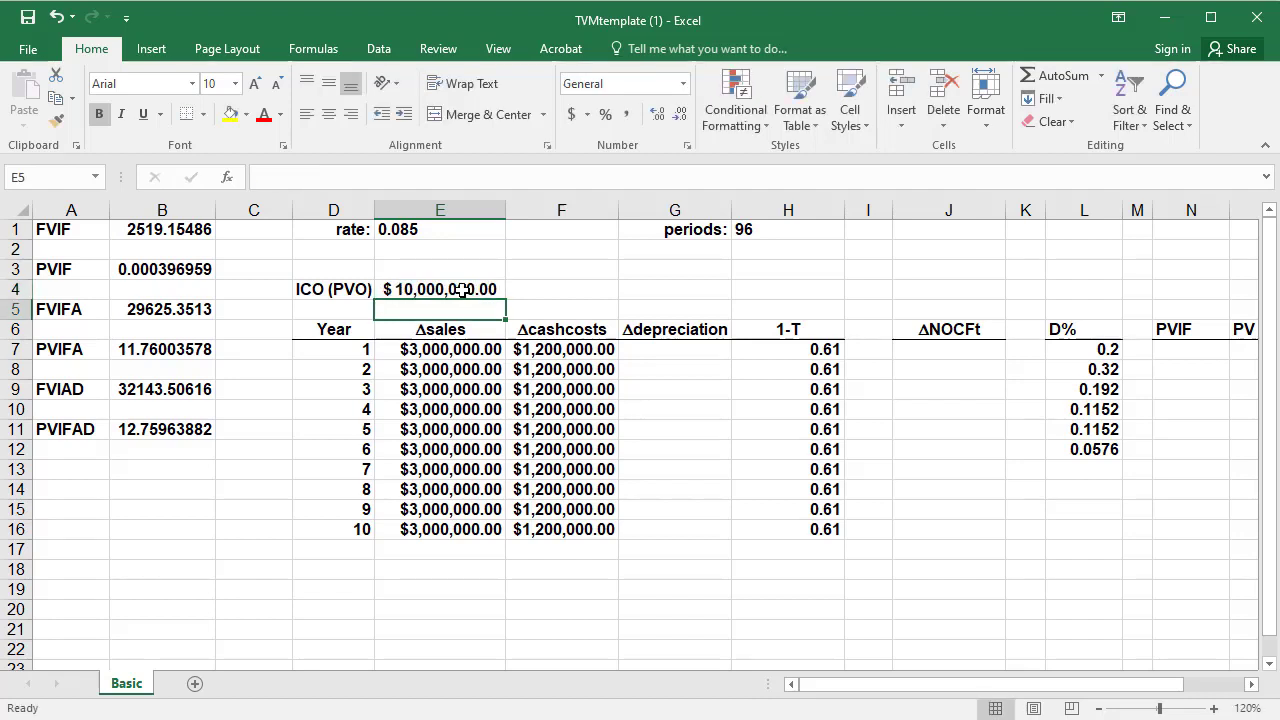
left_click(669, 350)
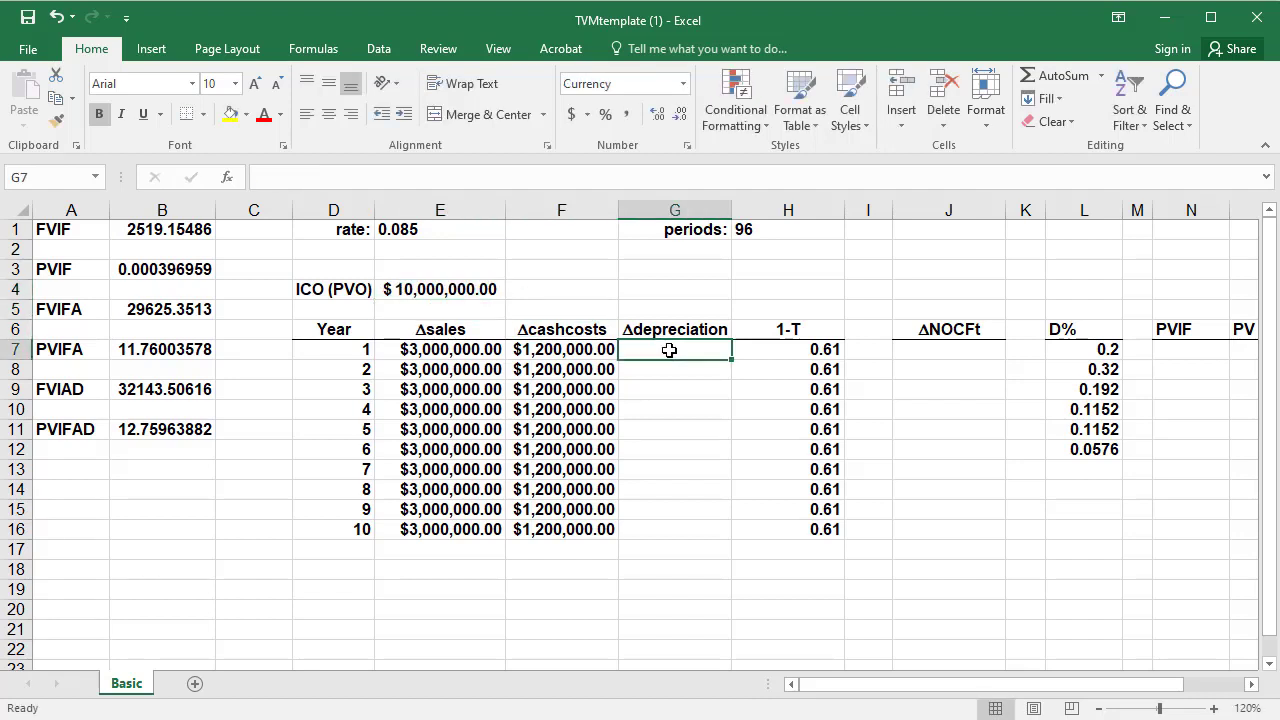
type("=")
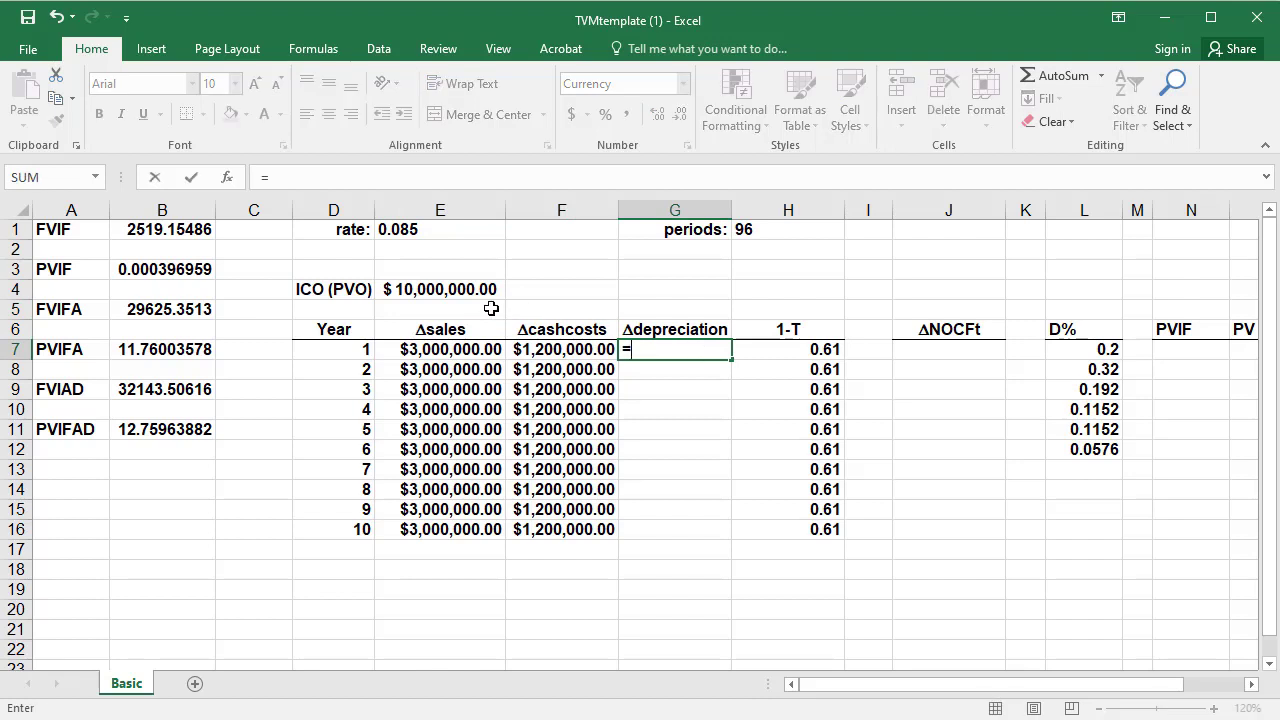
left_click(437, 289)
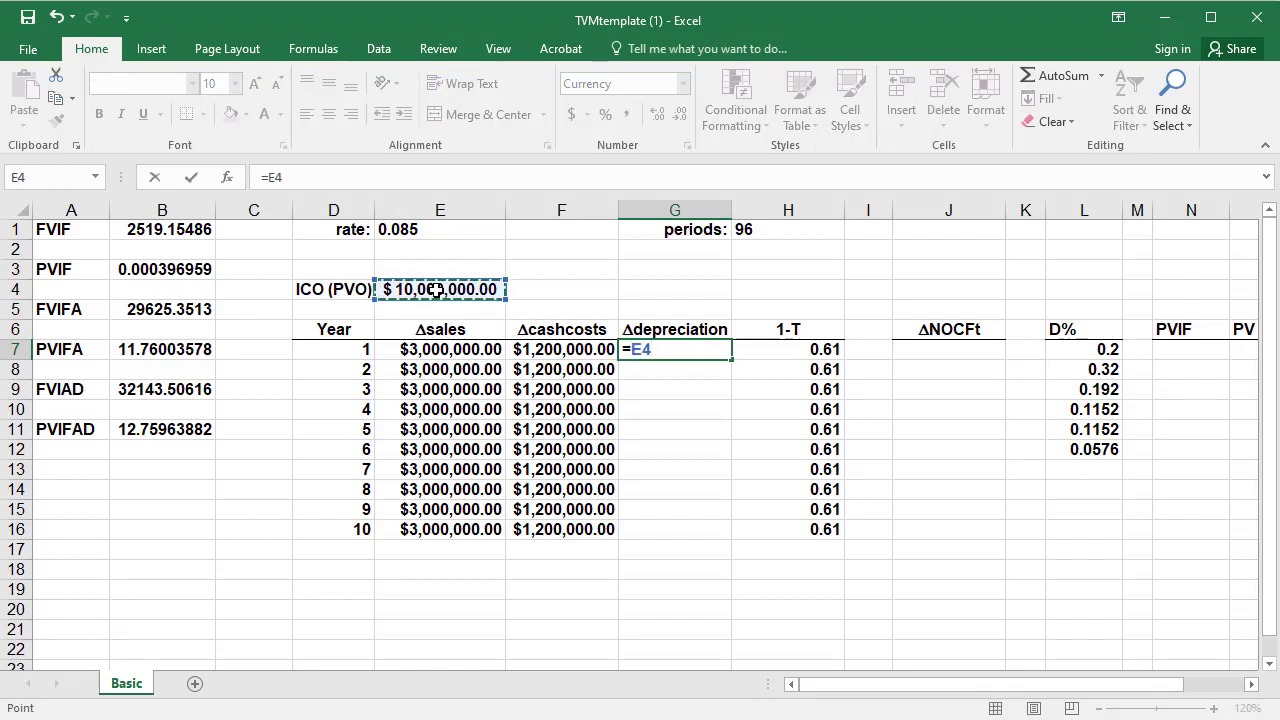
type("*")
left_click(1092, 349)
key("Return")
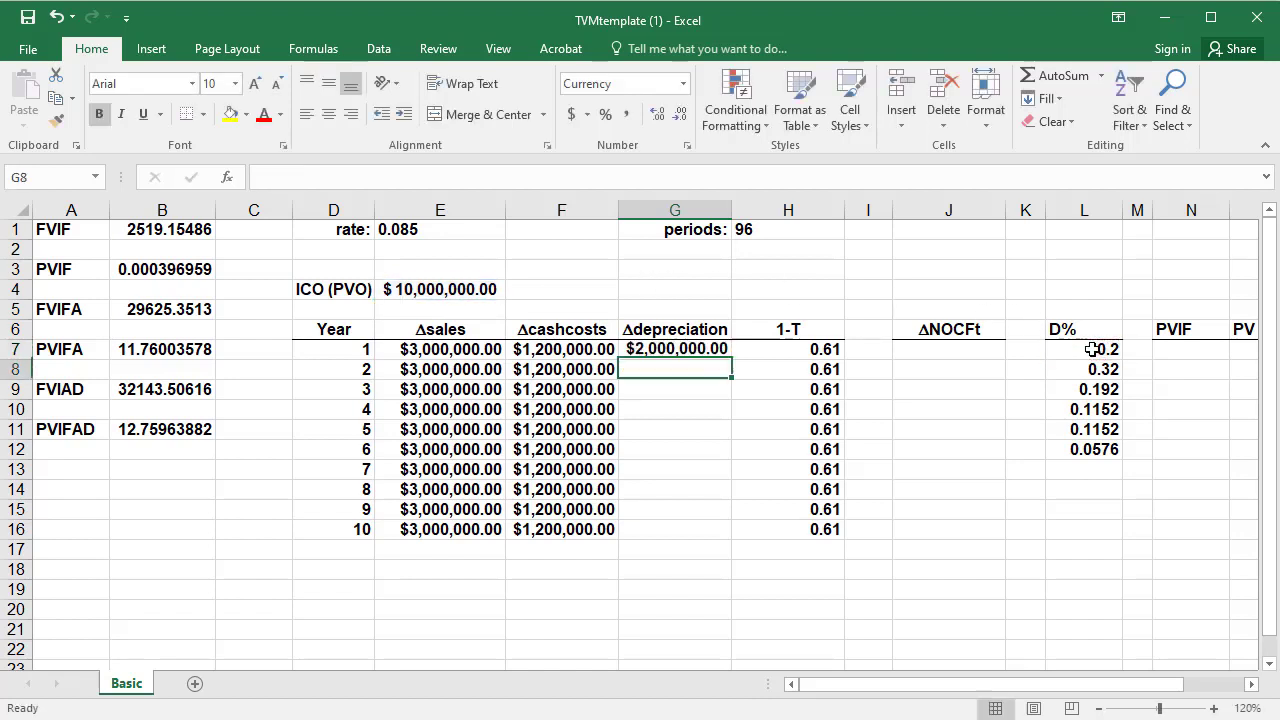
Step: Lock the formula to $E$4 and fill depreciation down to G16
double_click(703, 350)
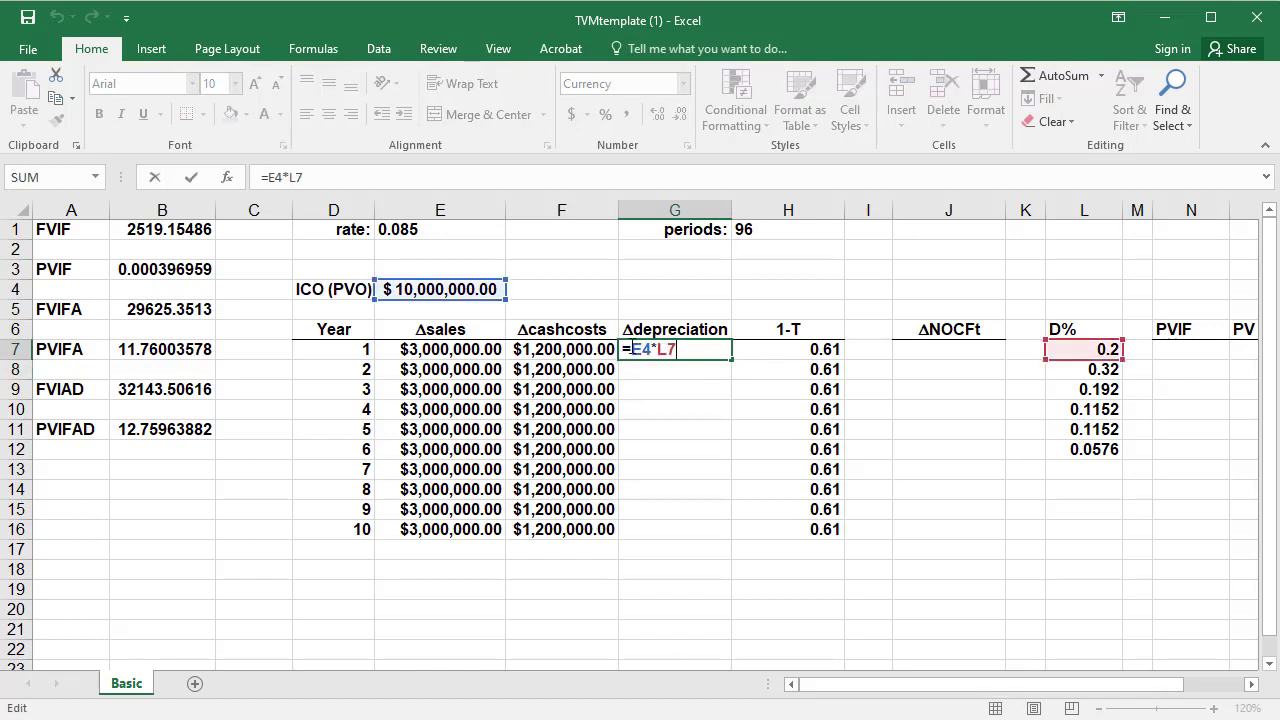
left_click(626, 357)
type("$E$")
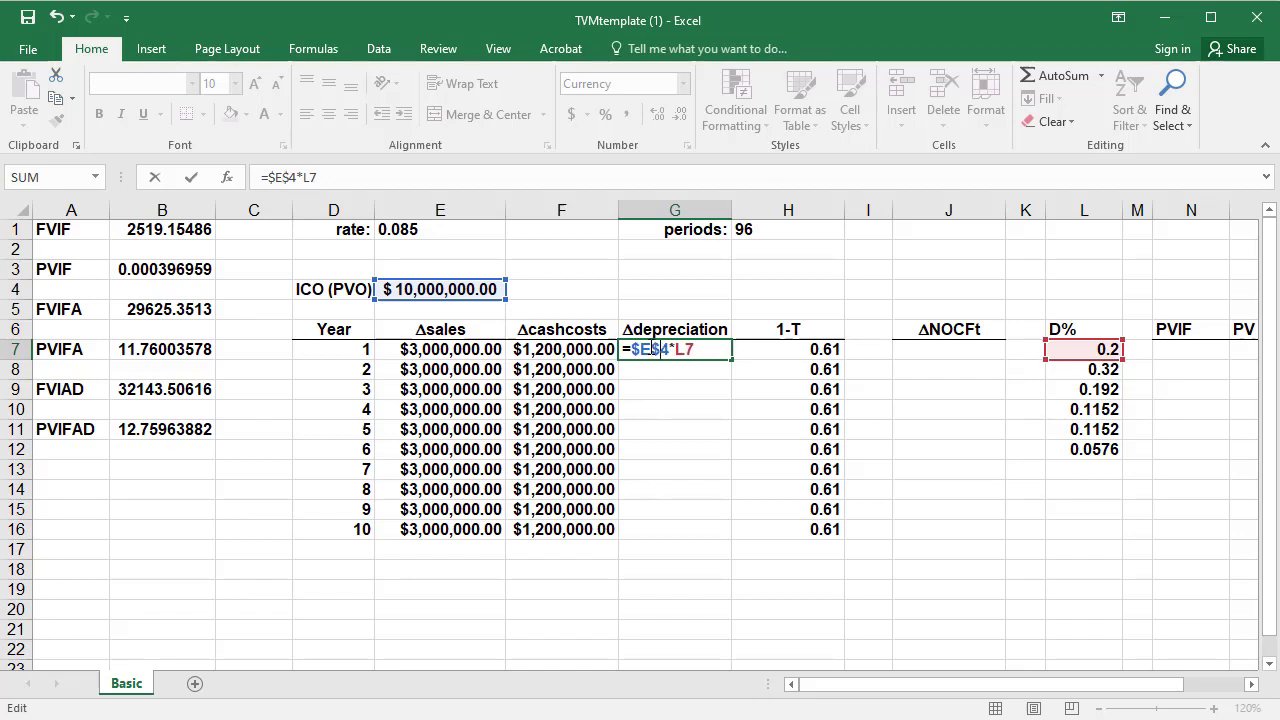
key("Return")
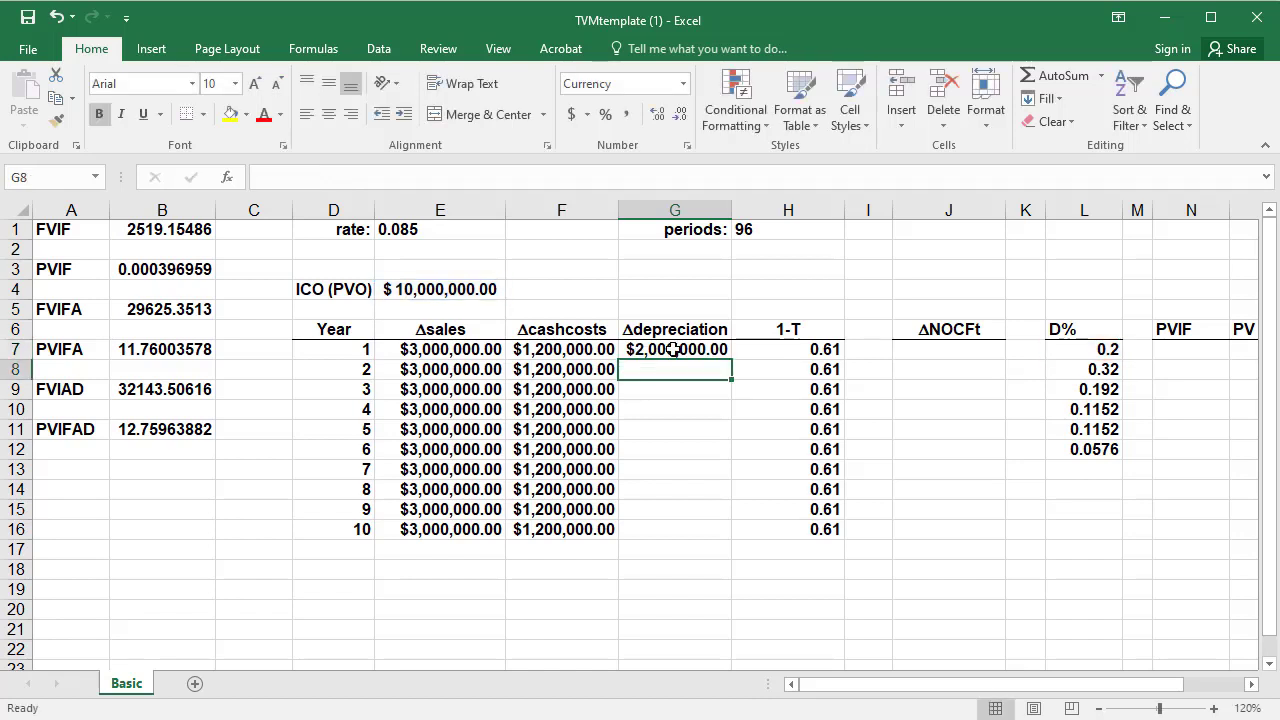
left_click(668, 350)
double_click(726, 366)
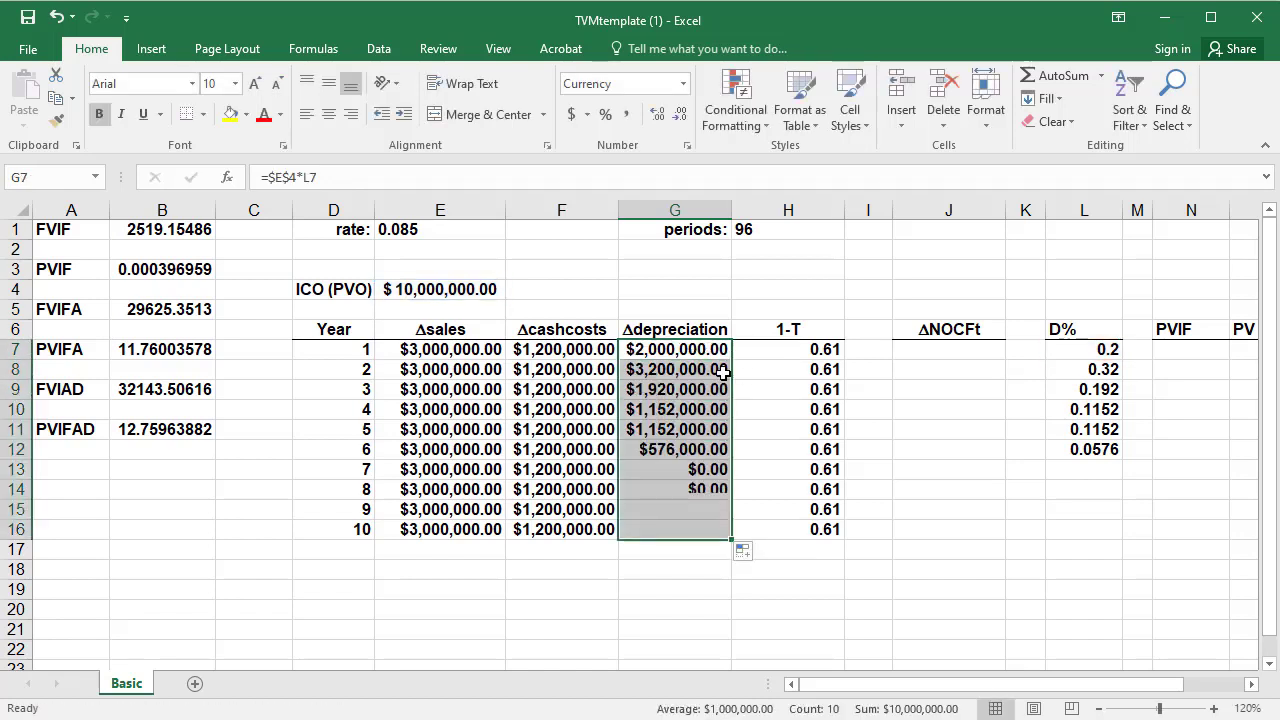
left_click(681, 582)
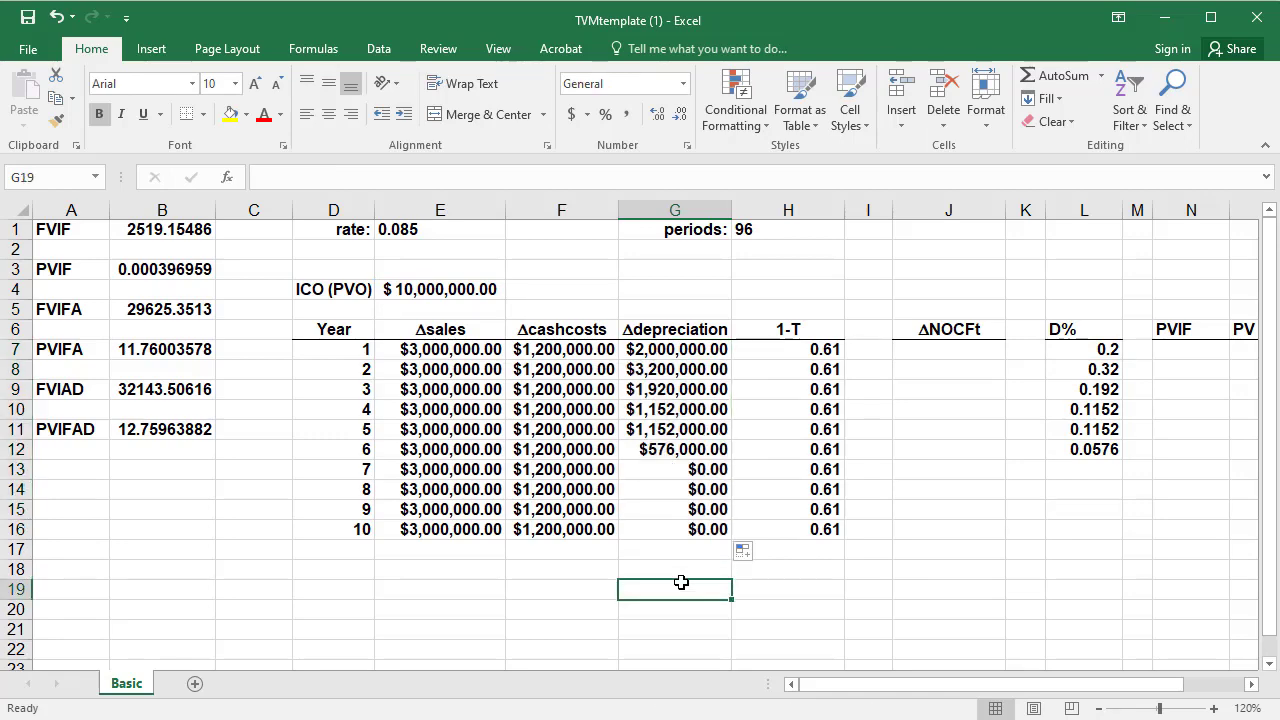
Step: Enter the year-1 ΔNOCFt formula =(E7-F7-G7)*H7+G7 in J7
left_click(946, 350)
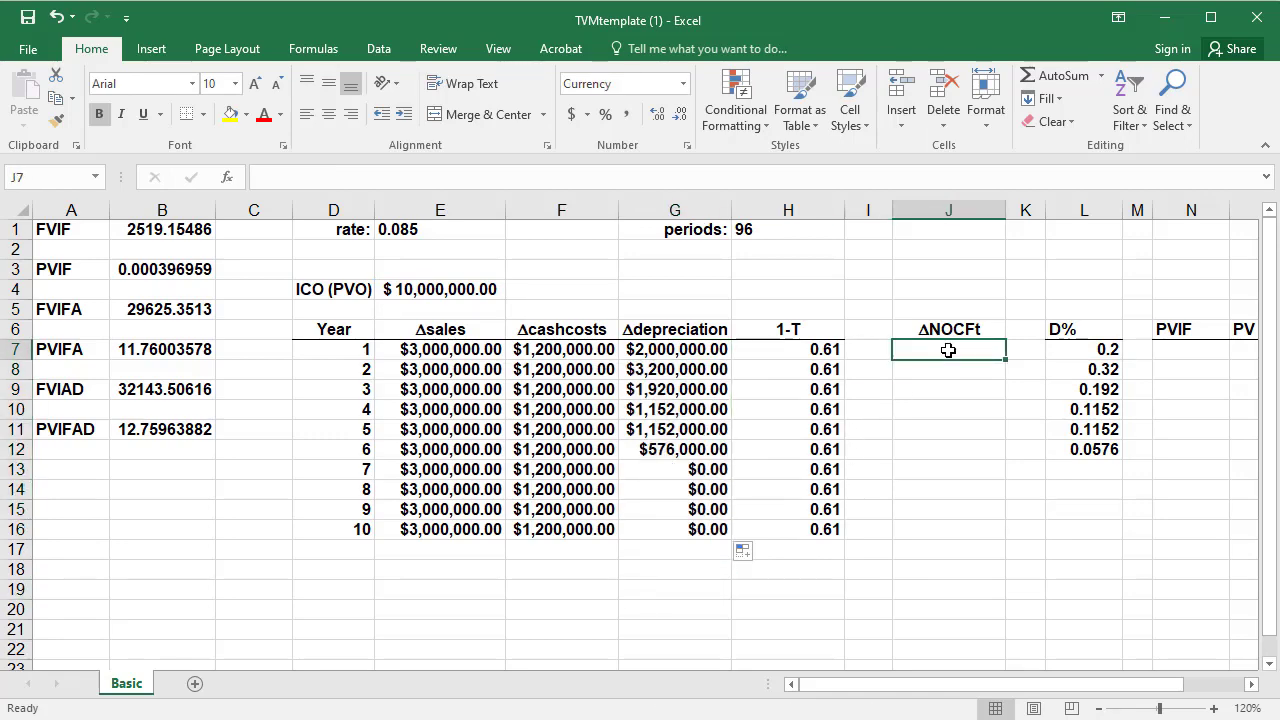
type("=(")
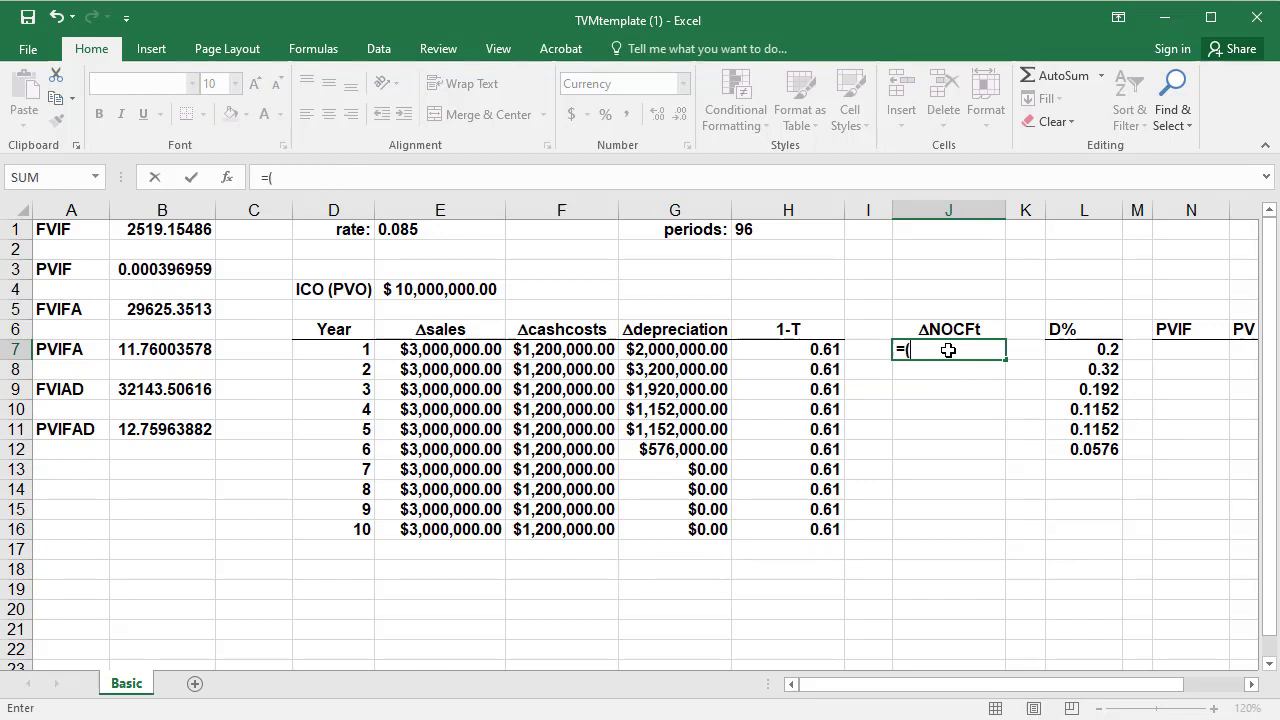
left_click(428, 349)
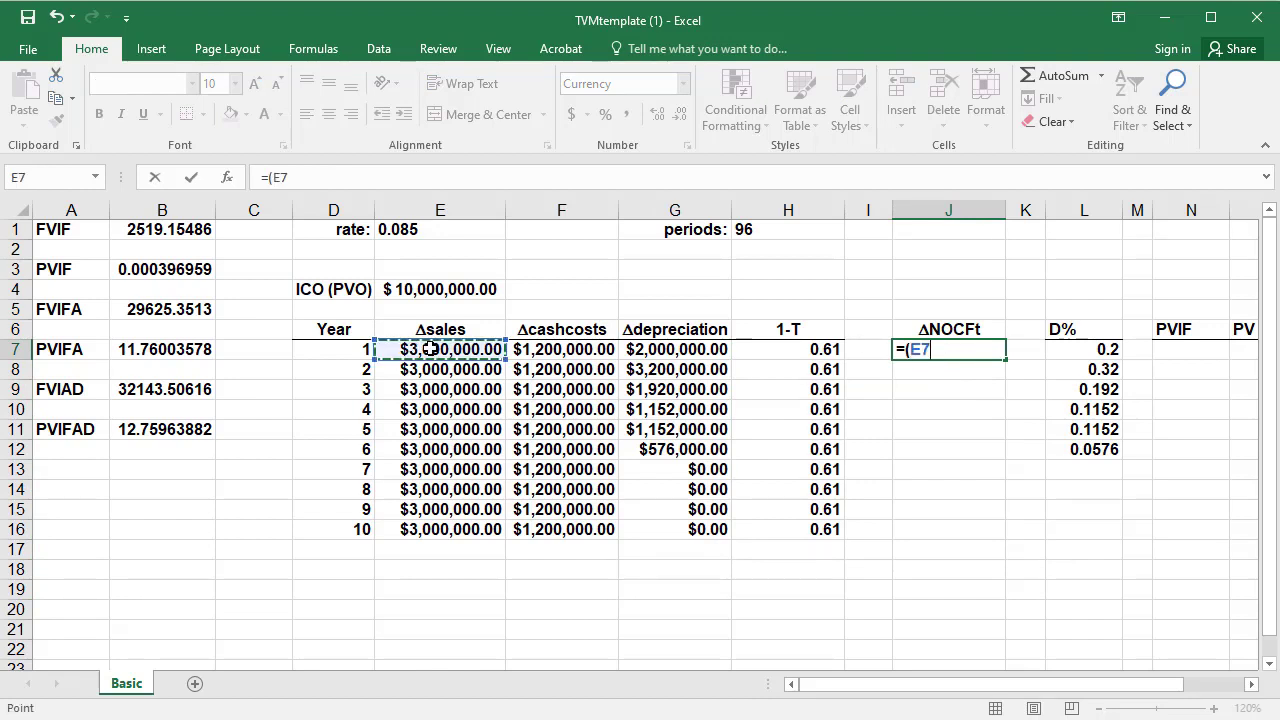
type("-")
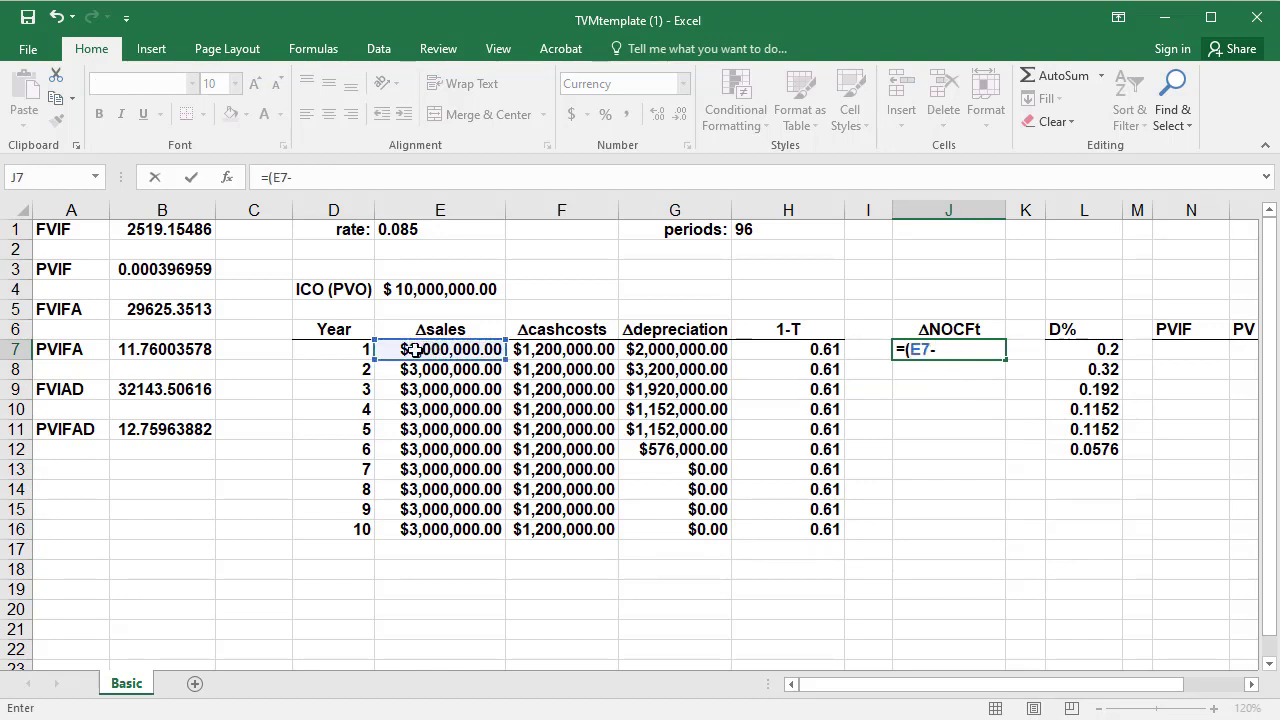
left_click(552, 352)
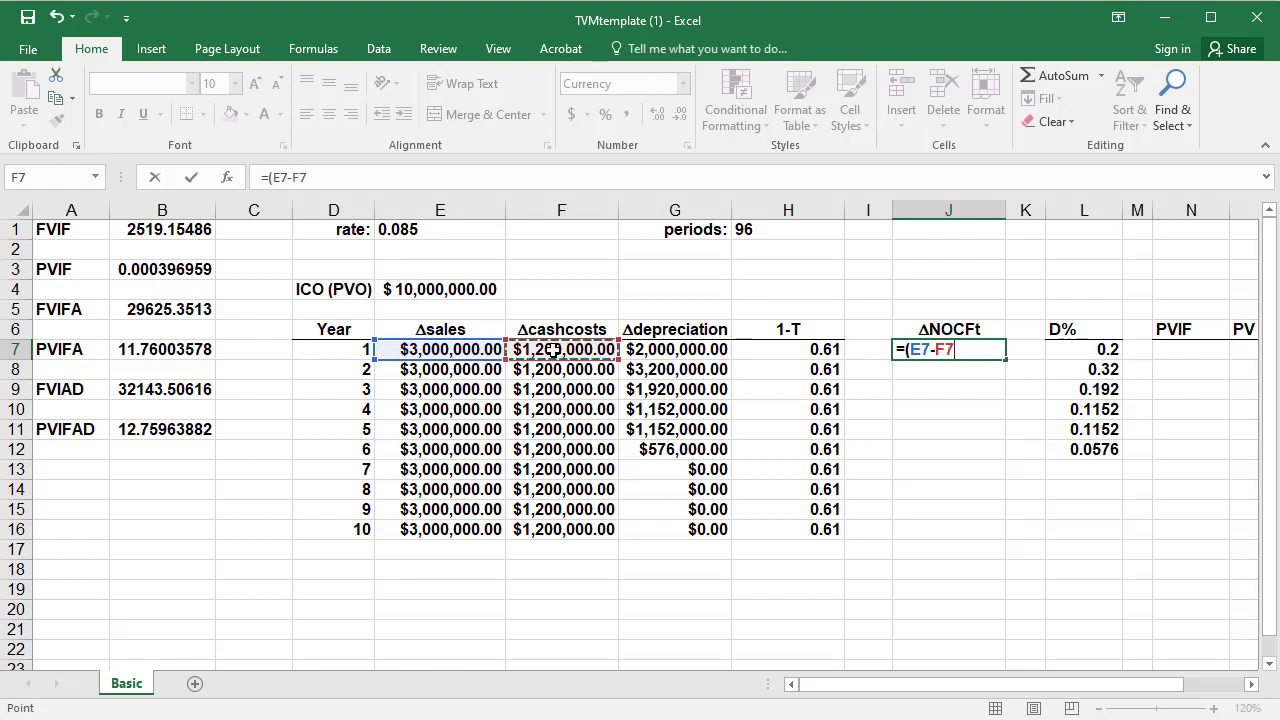
type("-")
left_click(648, 352)
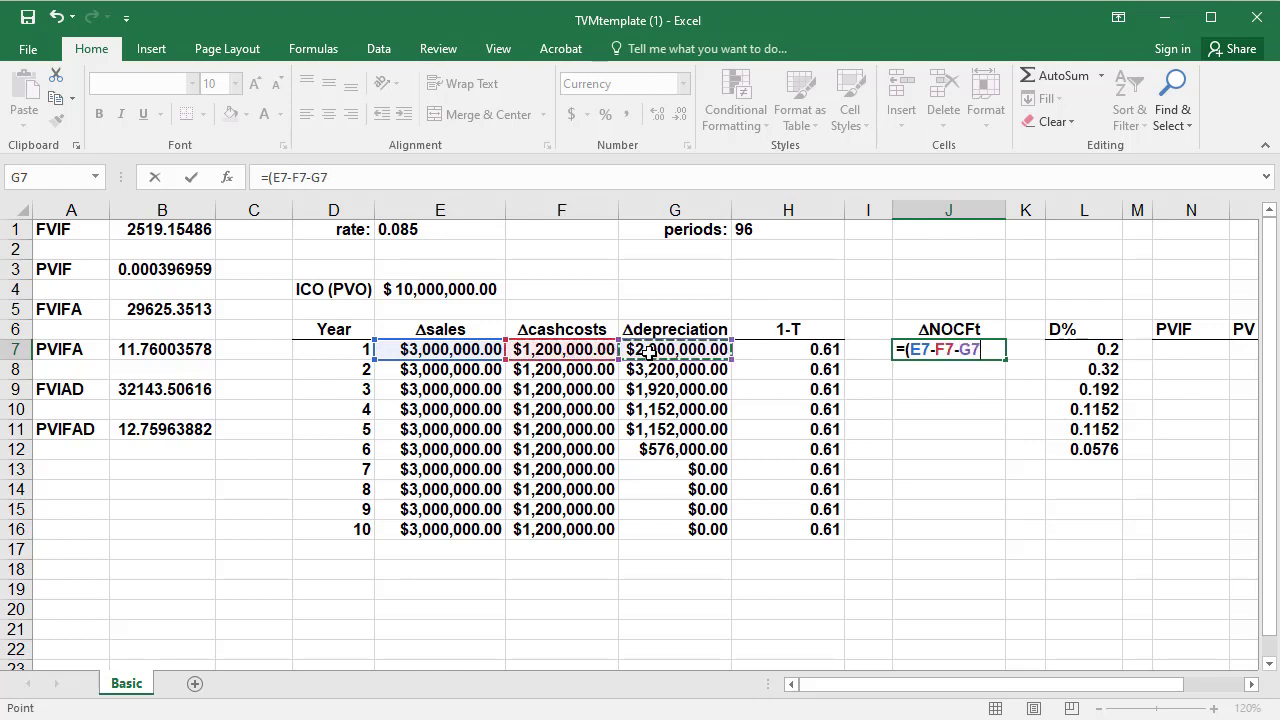
type(")*")
left_click(766, 352)
type("+")
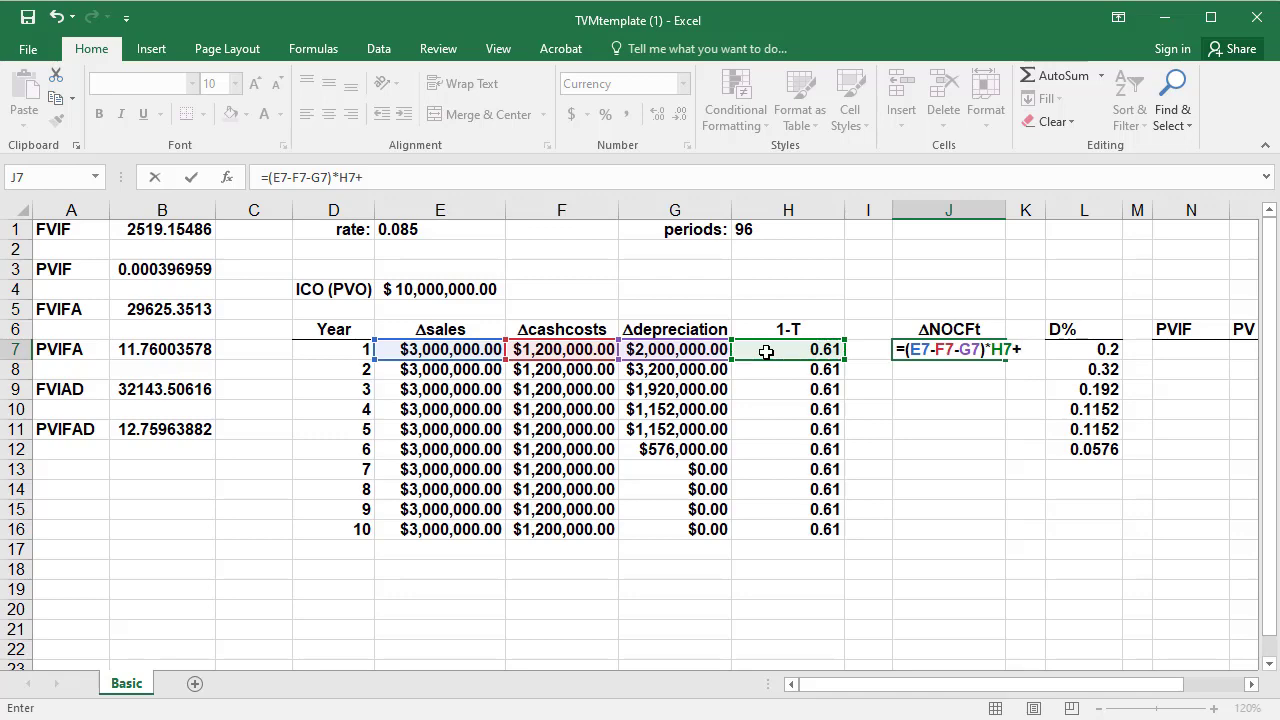
left_click(688, 348)
key("Return")
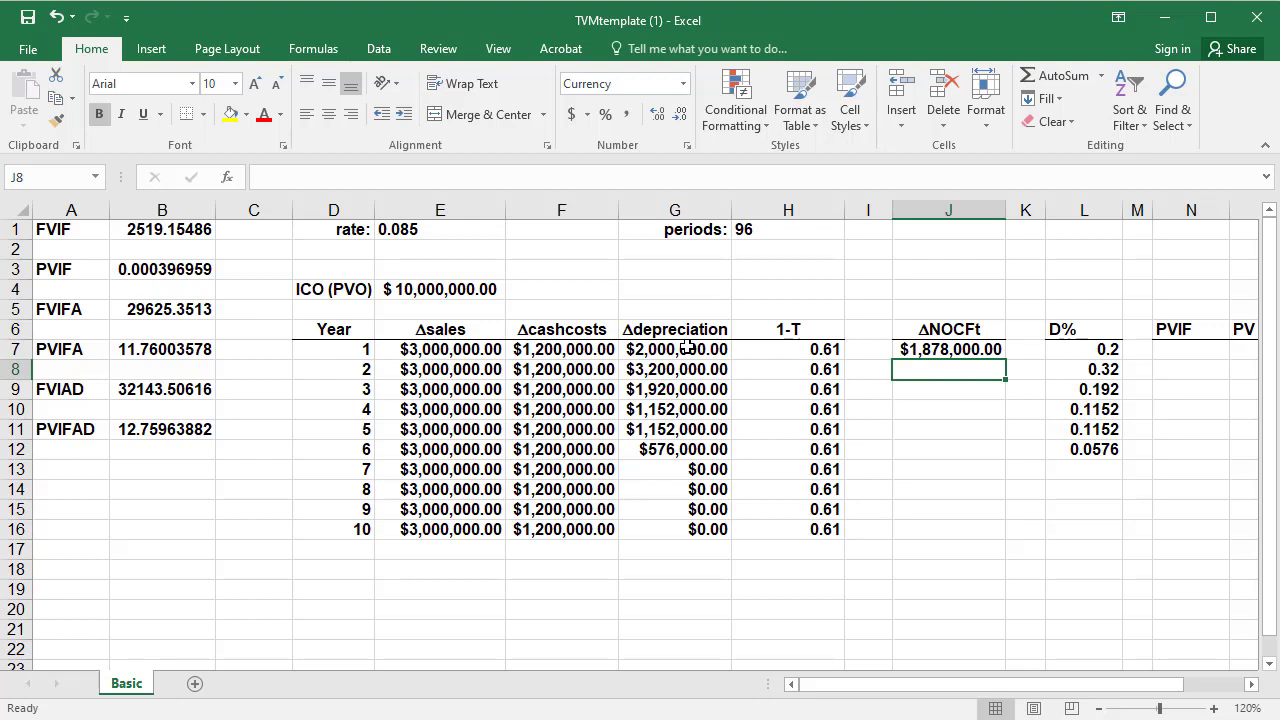
Step: Copy the ΔNOCFt formula down to J16
left_click(960, 349)
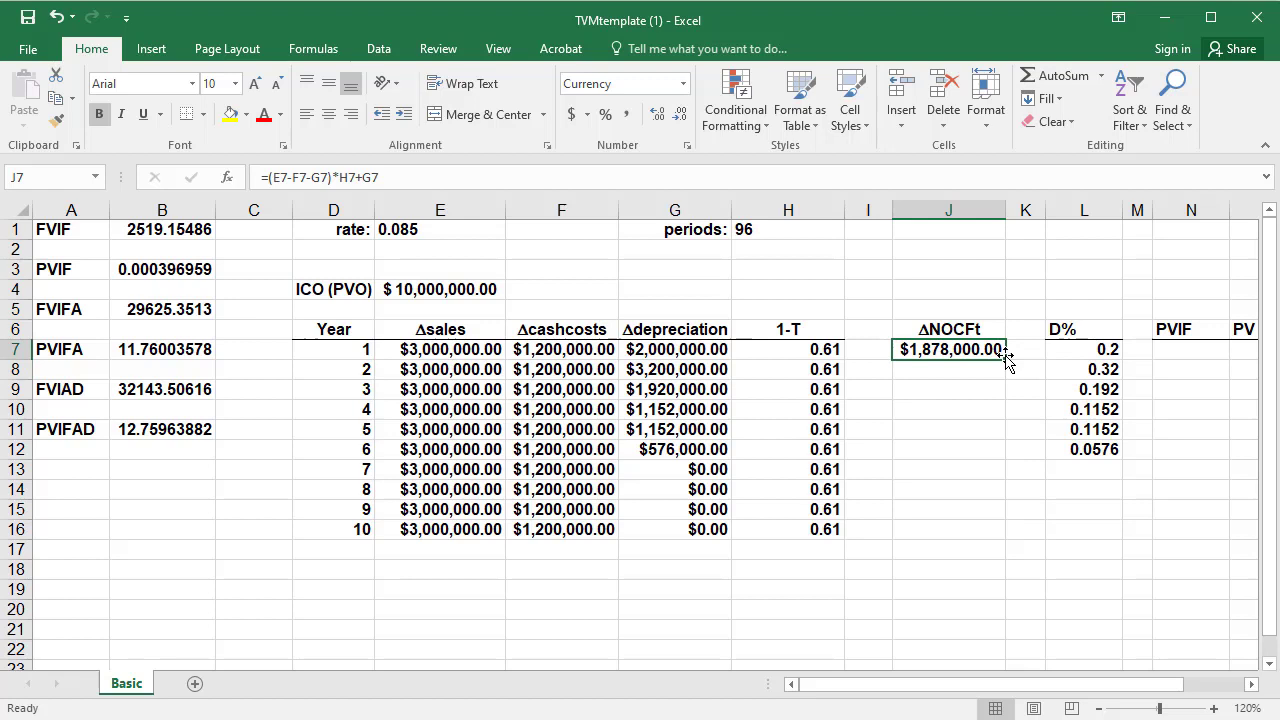
left_click_drag(1006, 361, 1000, 520)
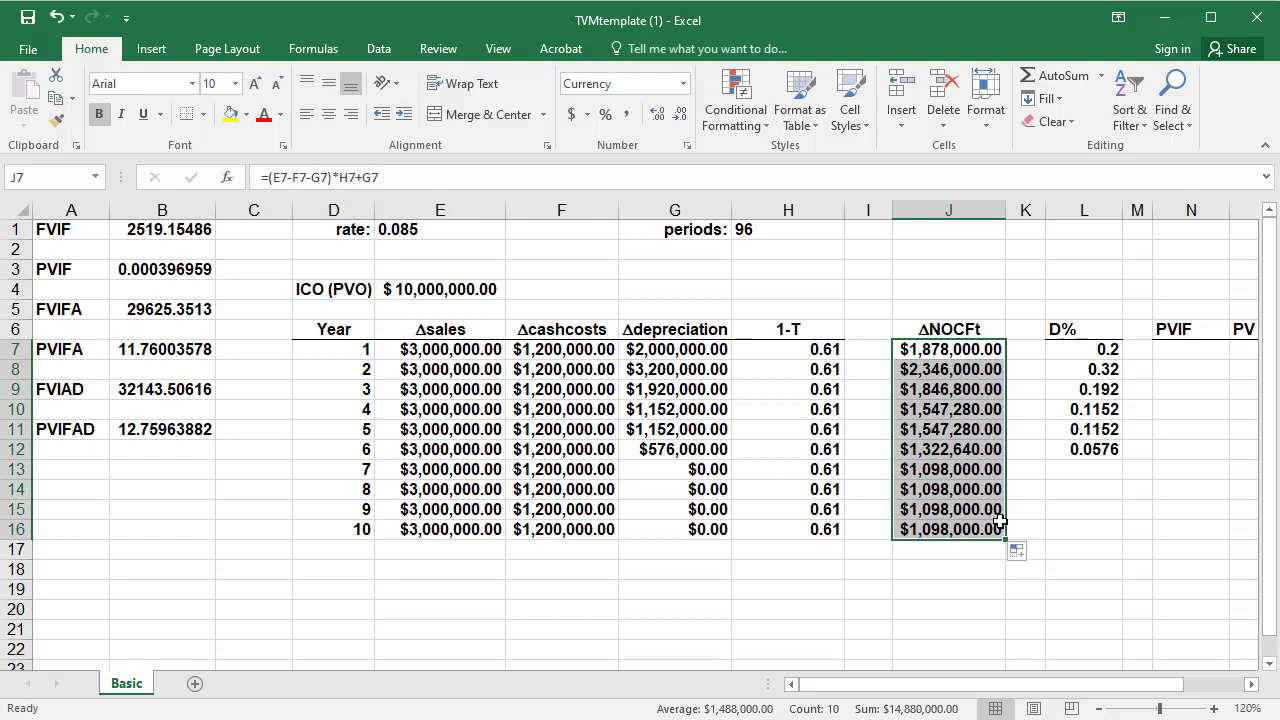
left_click(1019, 532)
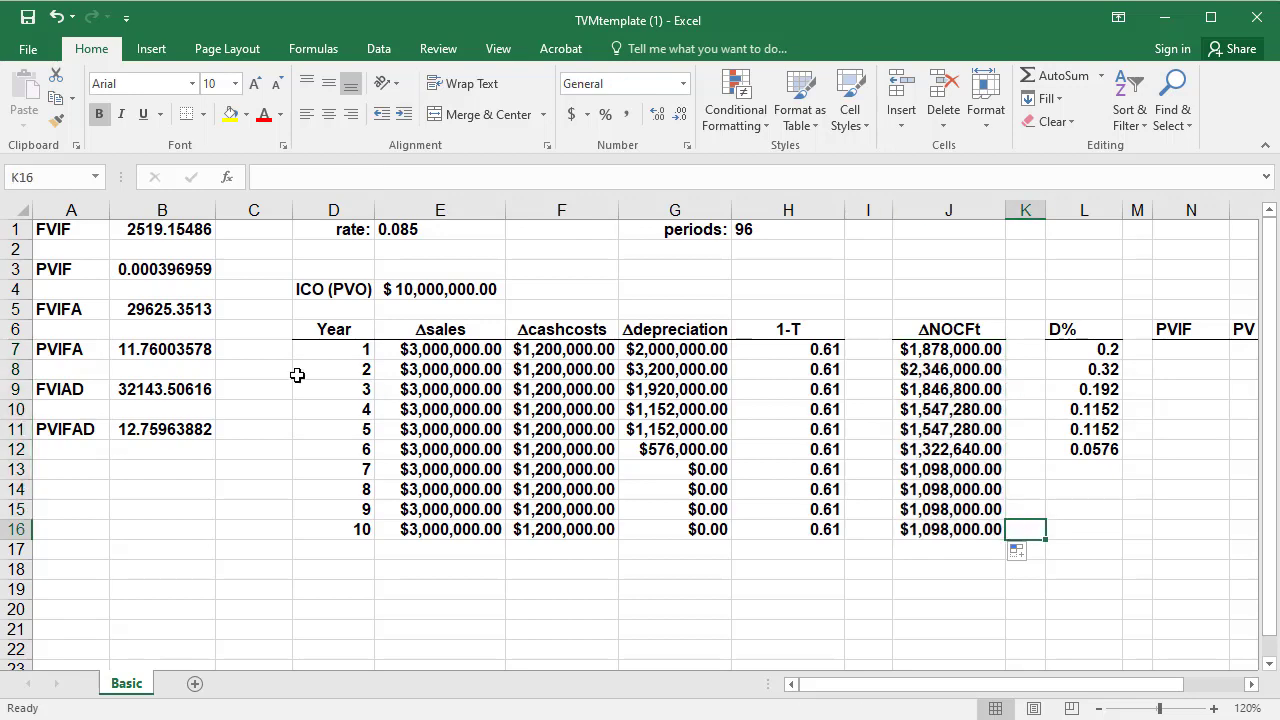
Step: Copy the PVIF formula from B3 into N7
left_click(166, 269)
right_click(166, 269)
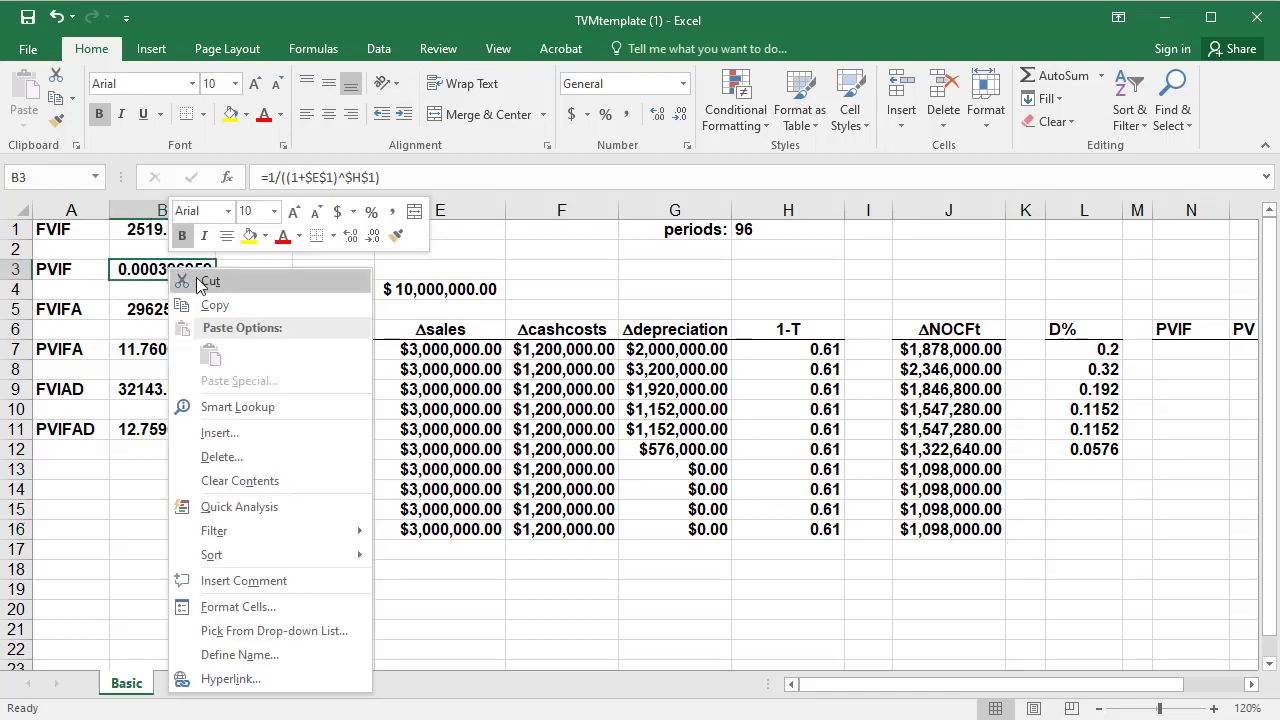
left_click(212, 307)
left_click(1172, 348)
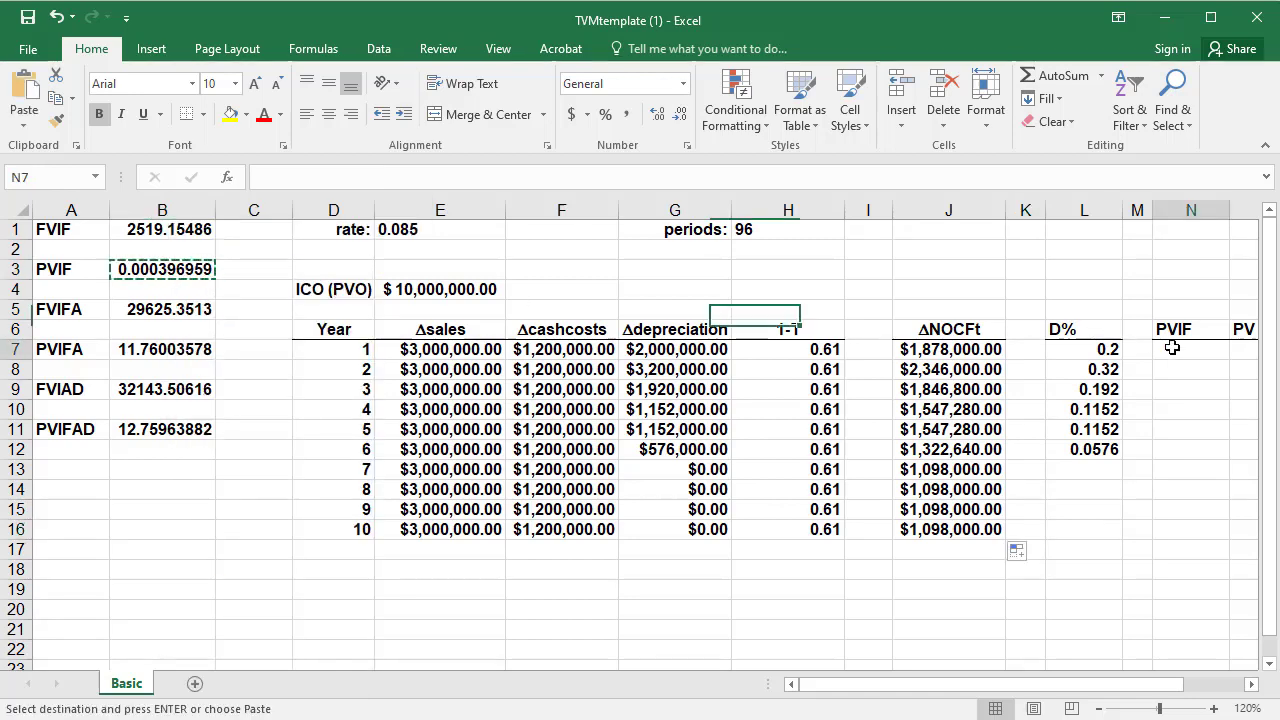
right_click(1178, 352)
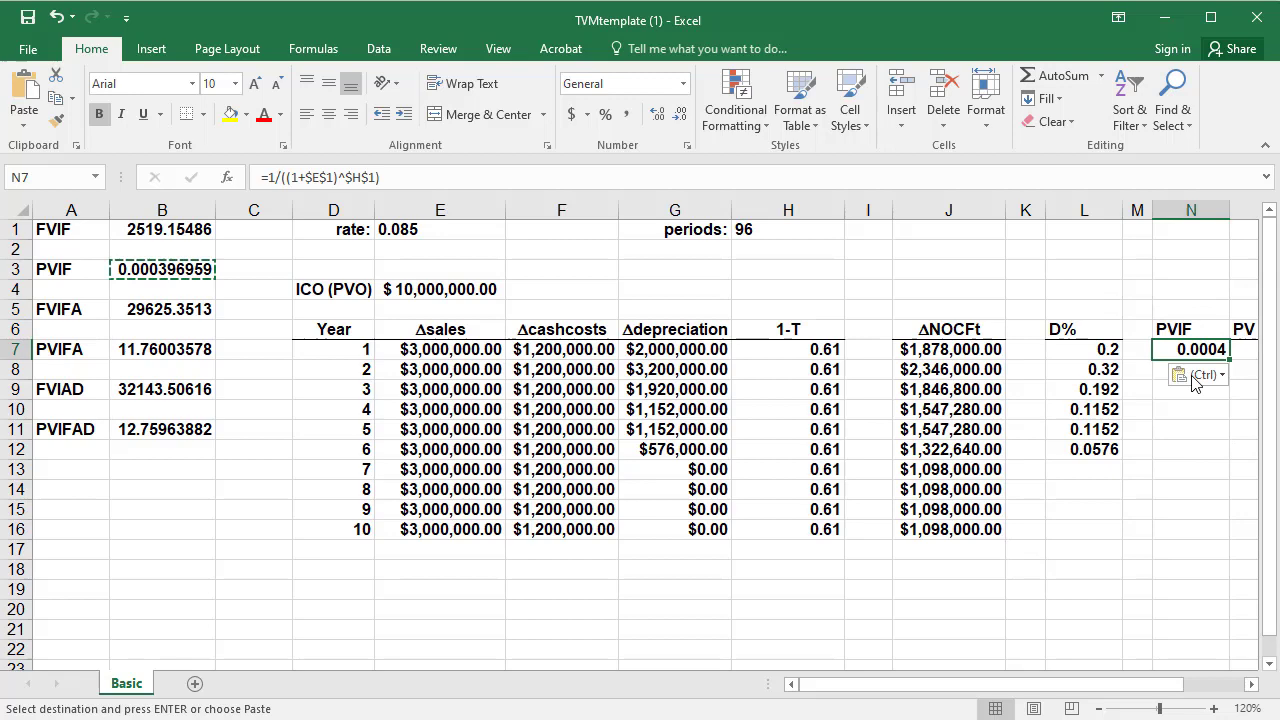
left_click(1218, 434)
Step: Replace the $H$1 exponent with year D7 and fill PVIF down to N16
double_click(1187, 348)
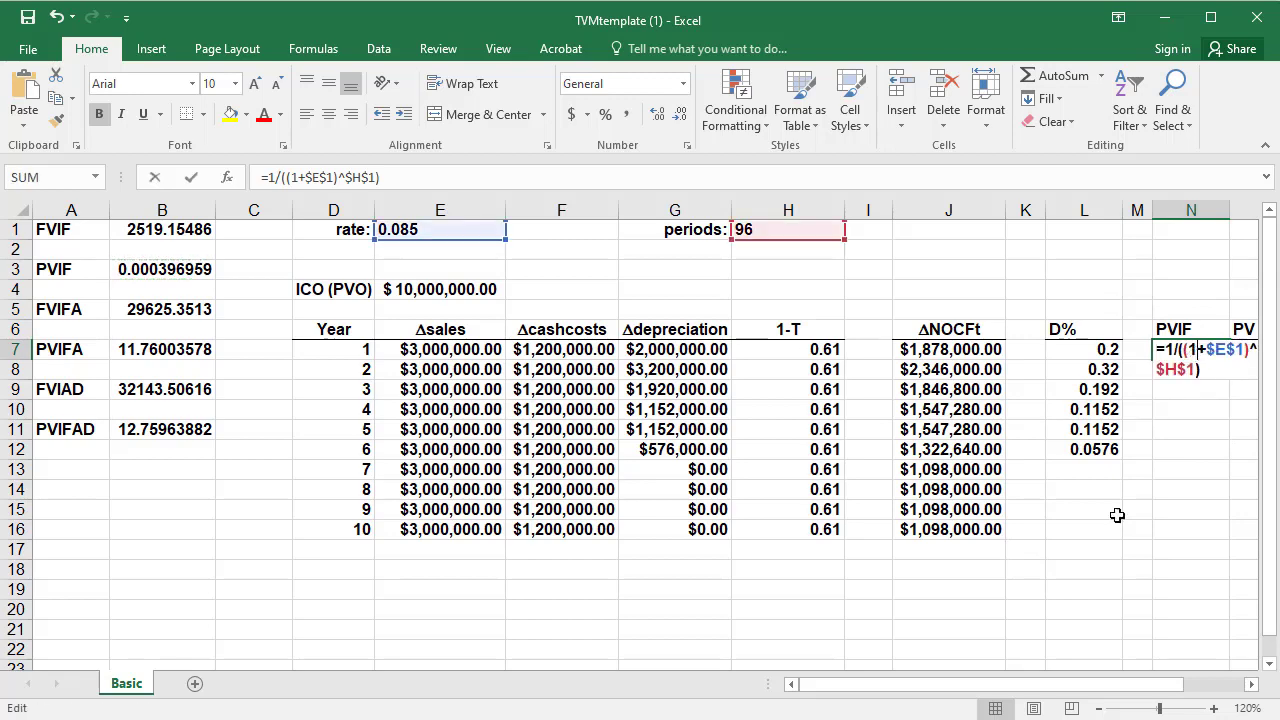
left_click_drag(1074, 690, 1140, 690)
left_click(1113, 349)
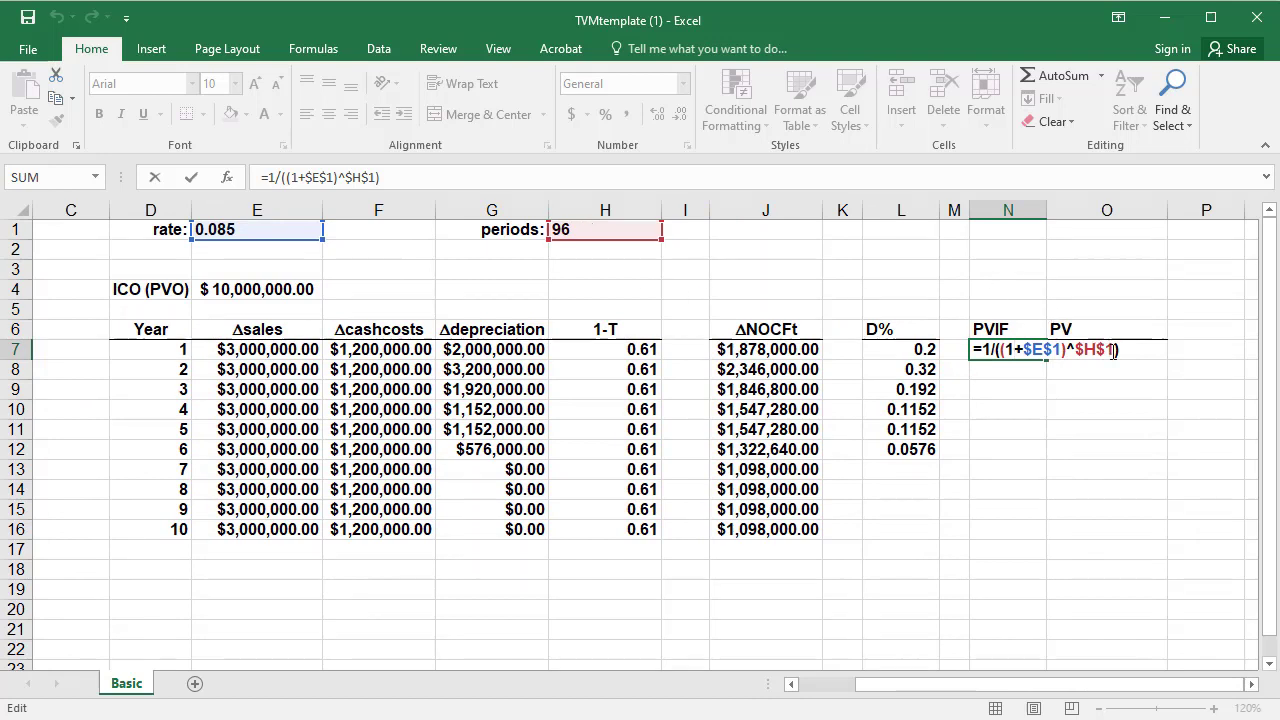
left_click_drag(1113, 349, 1075, 349)
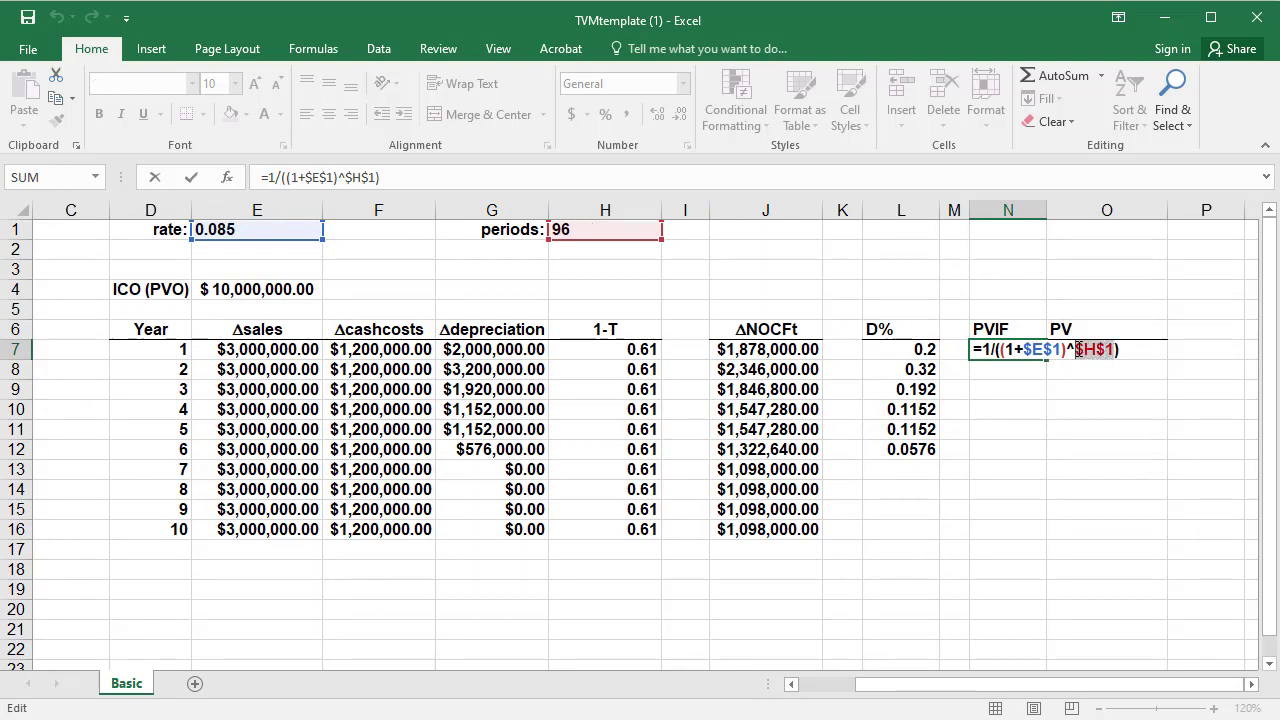
left_click(145, 352)
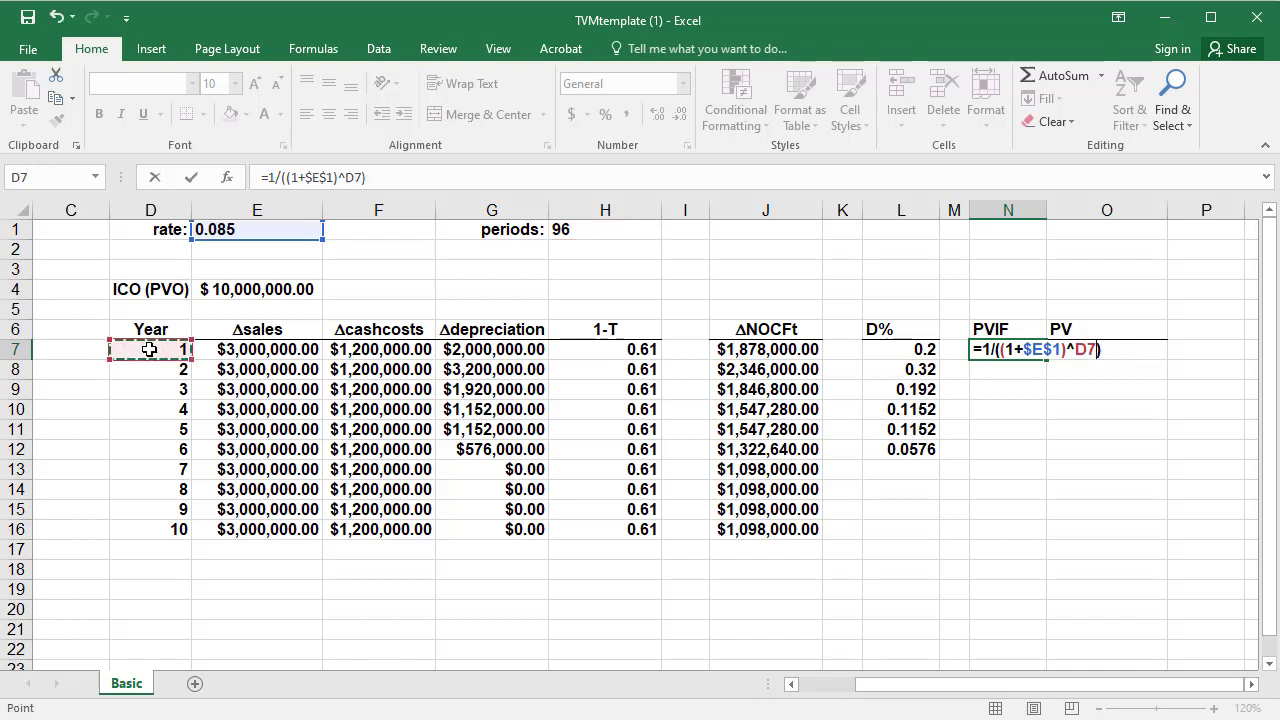
key("Return")
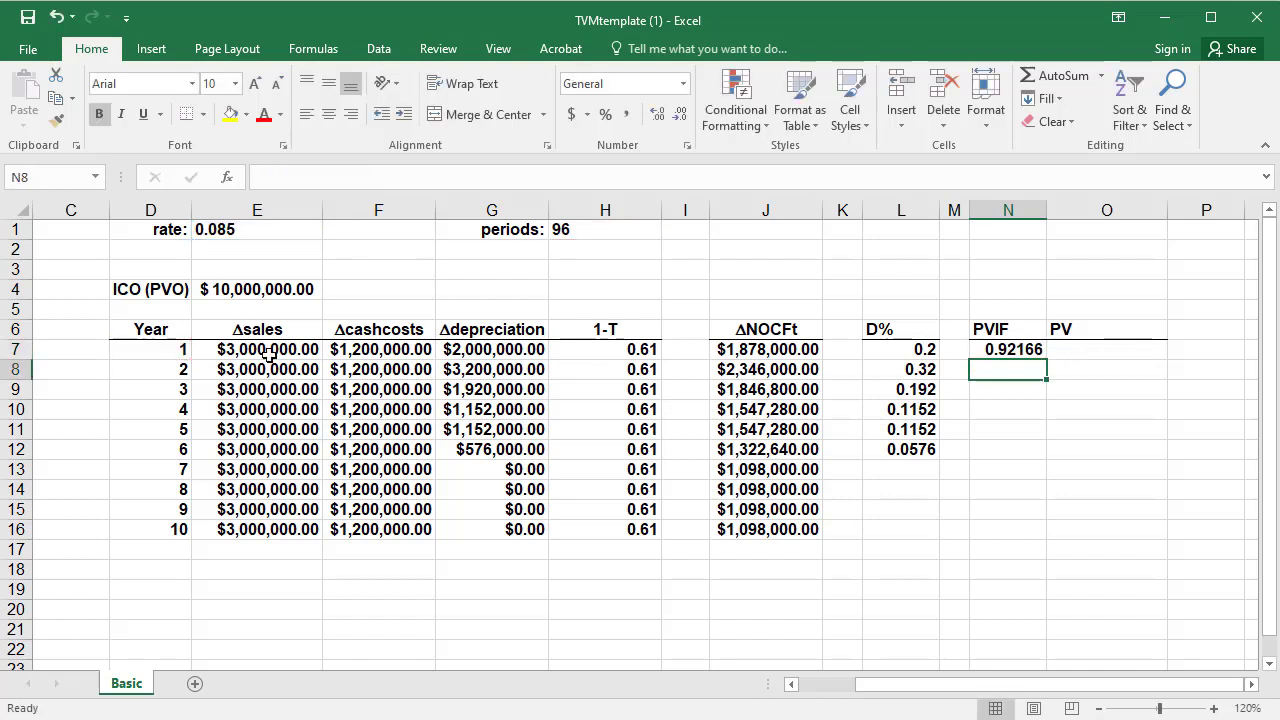
left_click(1010, 350)
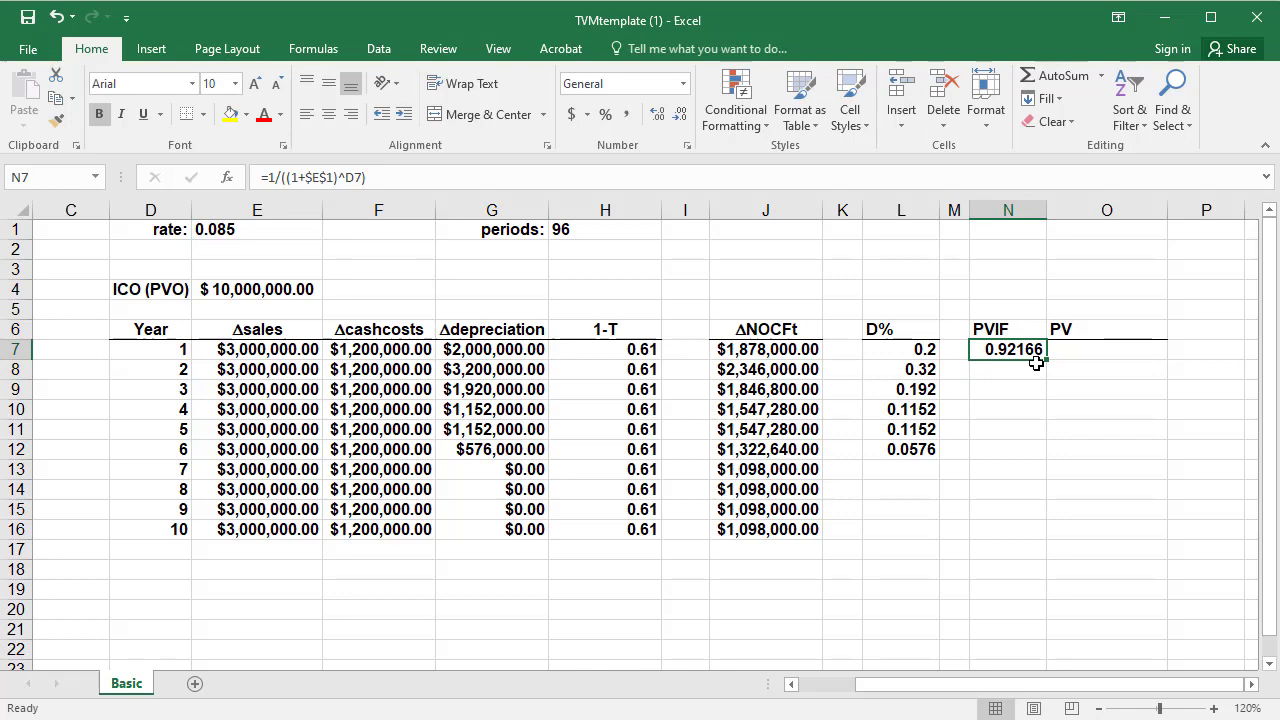
left_click_drag(1046, 359, 1046, 533)
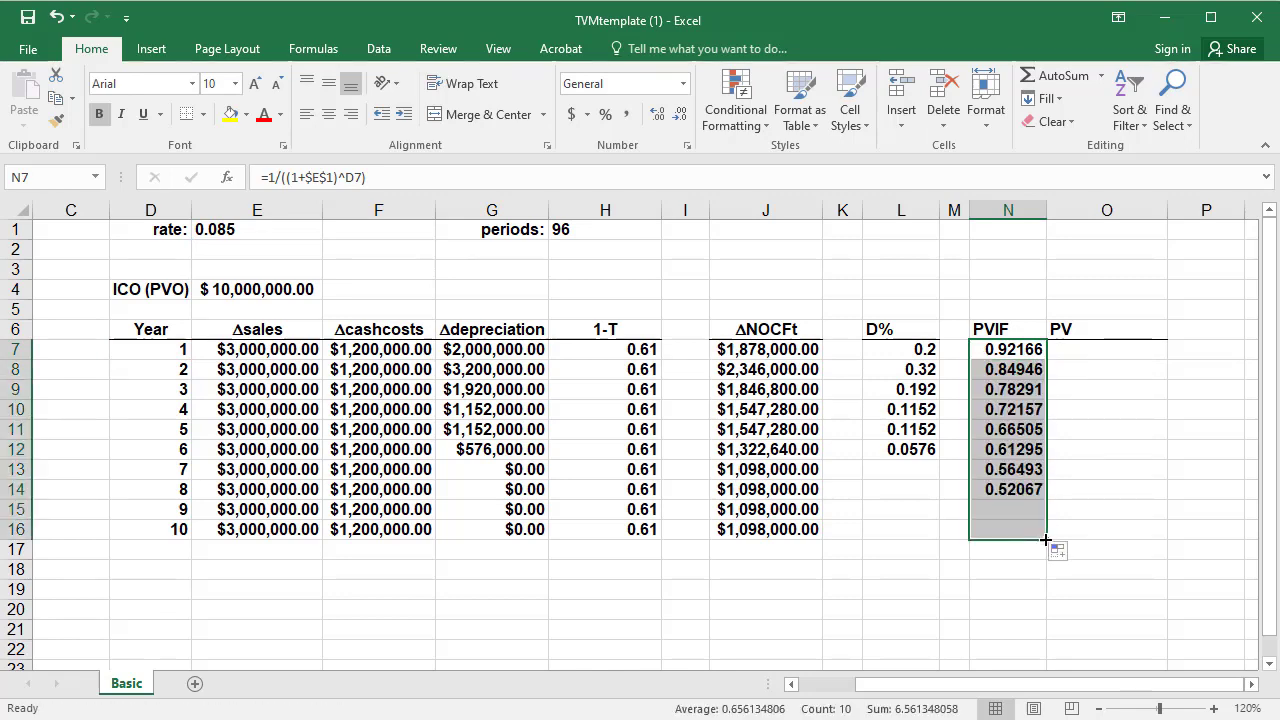
Step: Enter PV formula =J7*N7 in O7 and fill it down to O16
left_click(1104, 349)
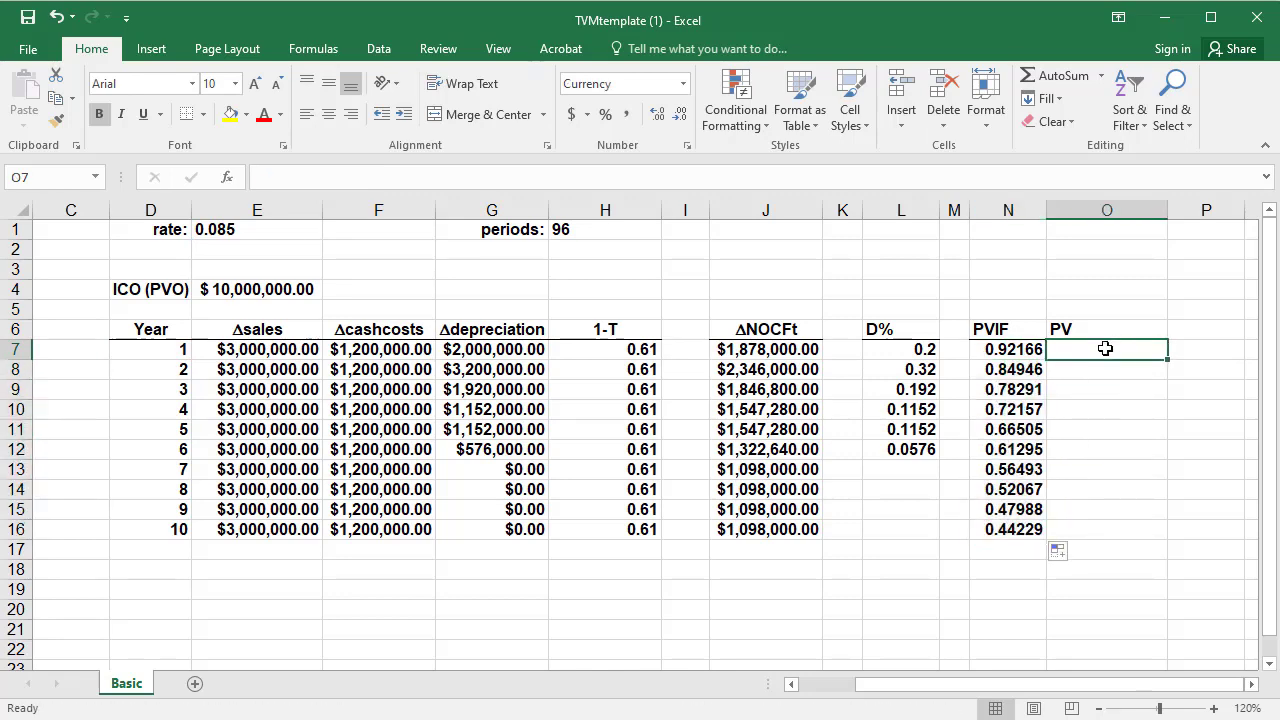
type("=")
left_click(770, 349)
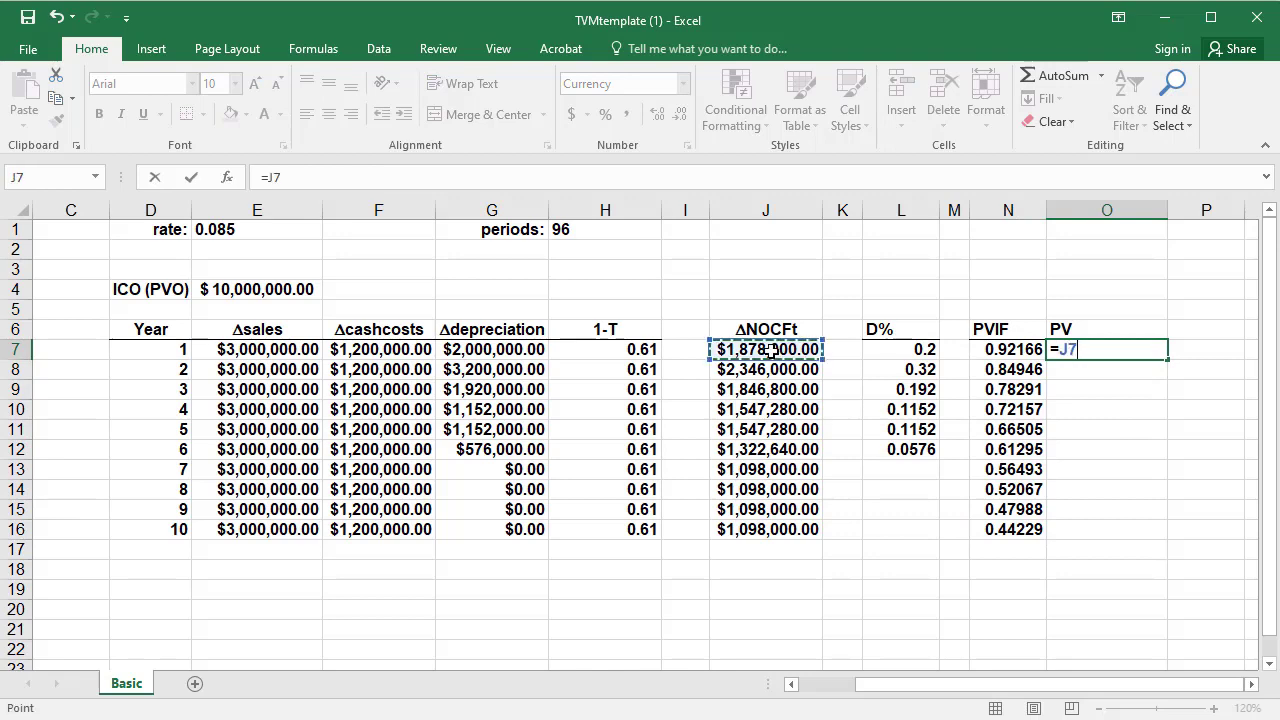
type("*")
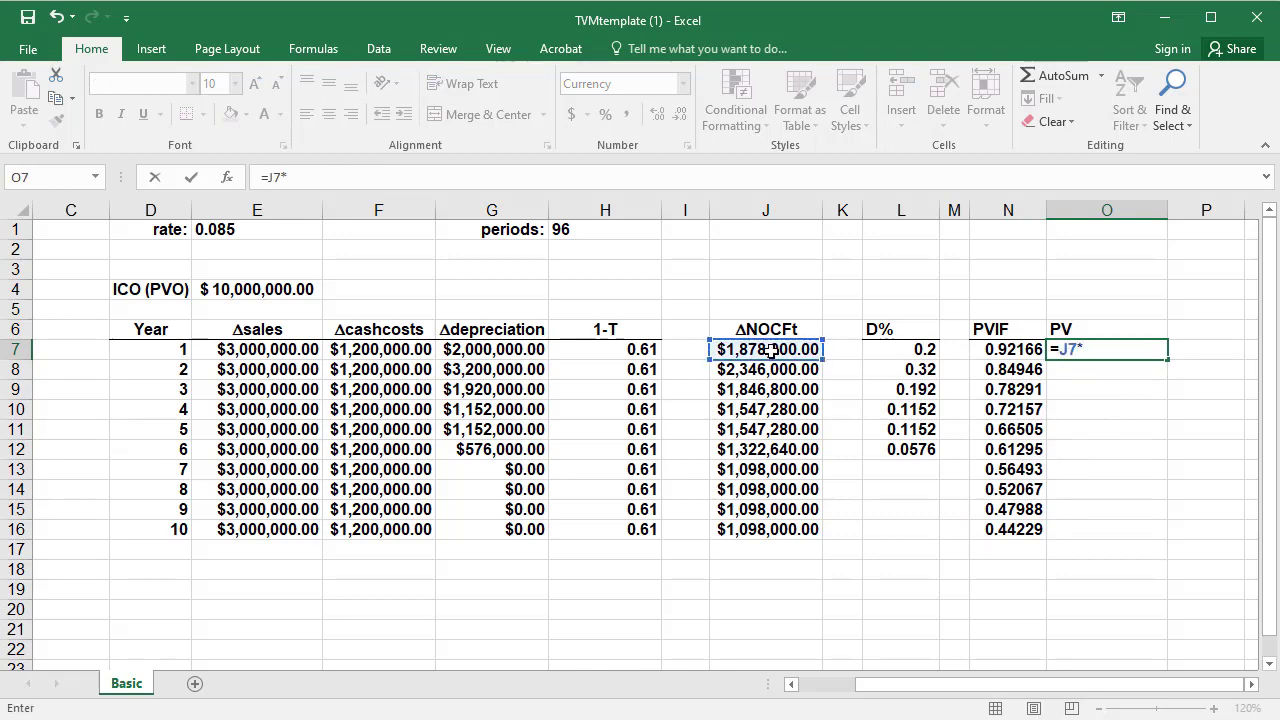
left_click(989, 349)
key("Return")
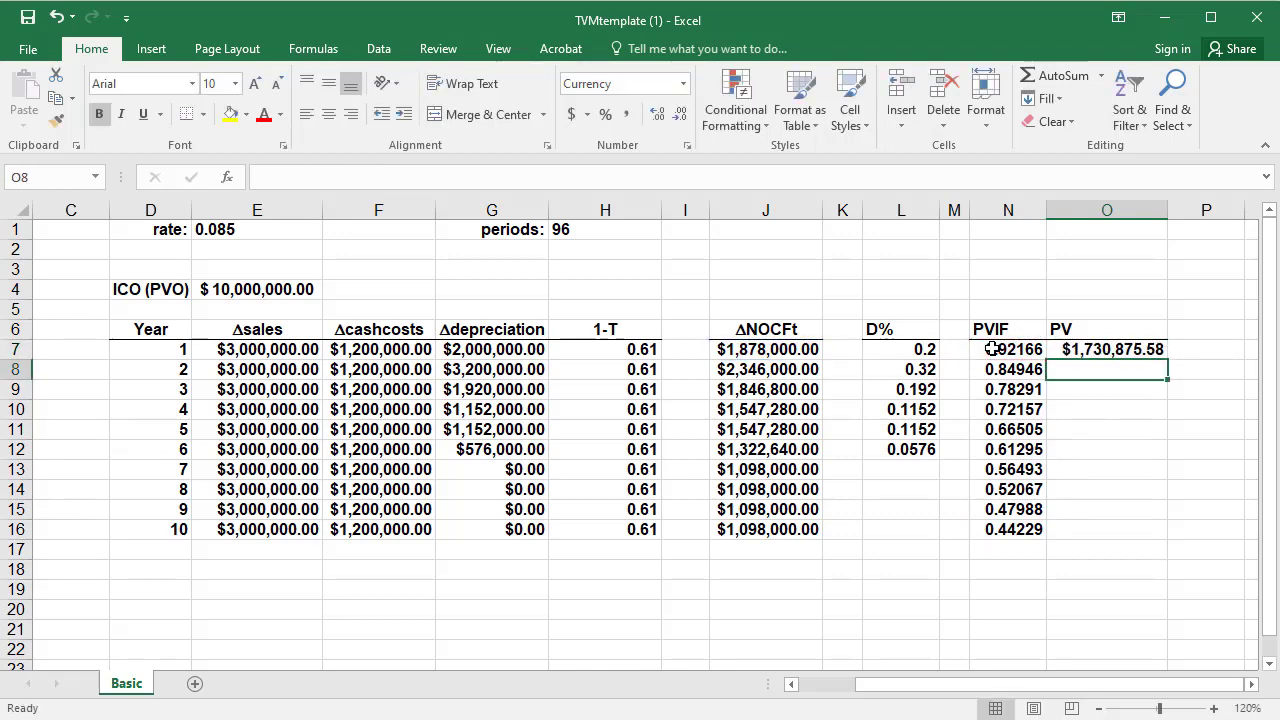
left_click(1100, 349)
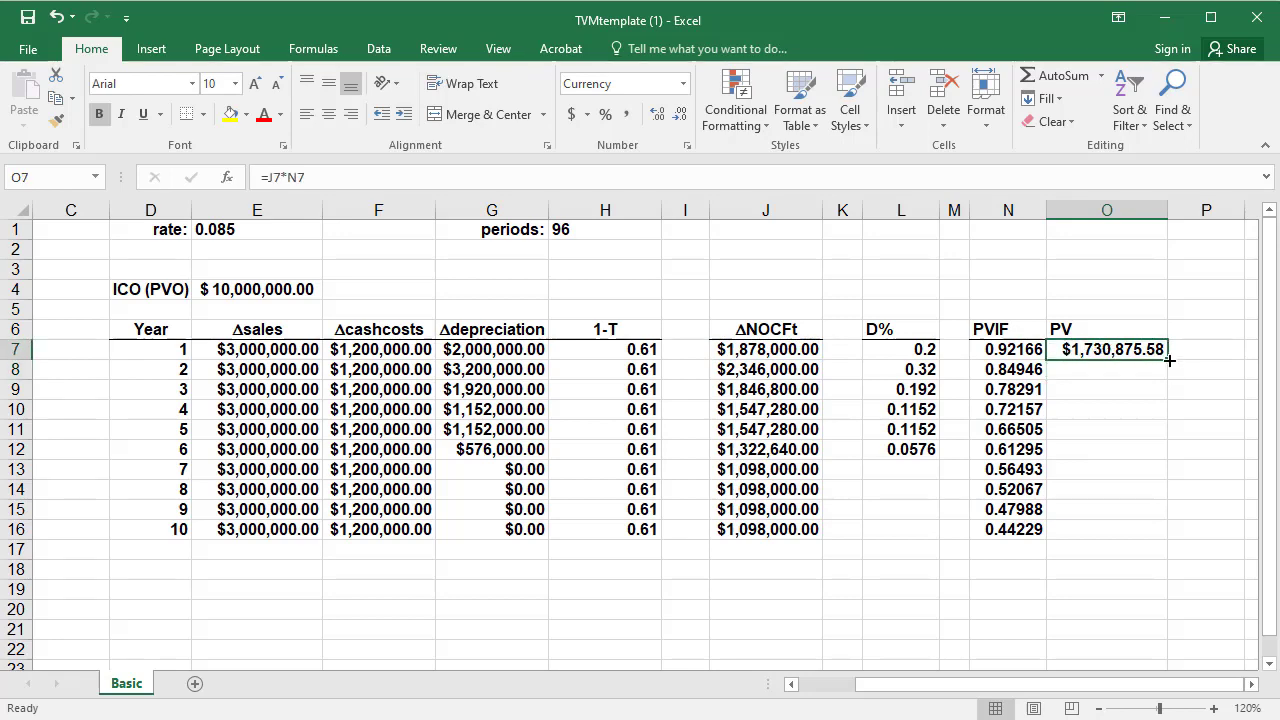
left_click_drag(1168, 358, 1170, 536)
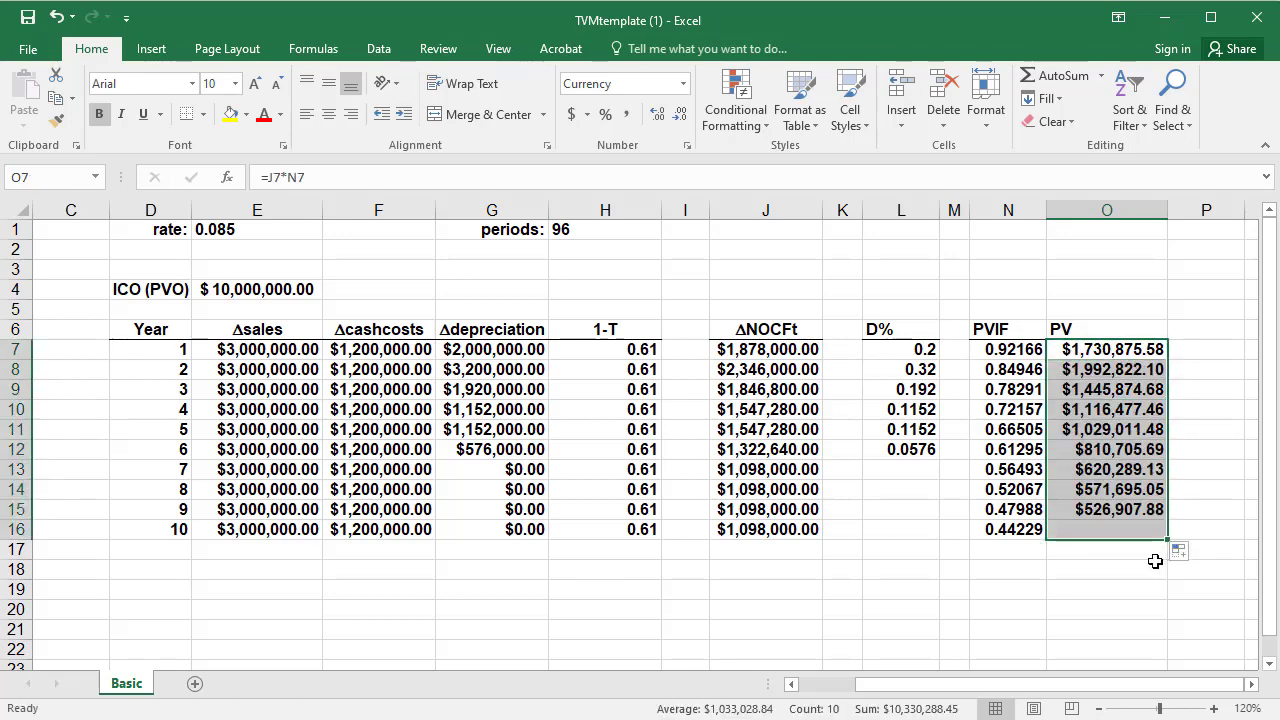
left_click(1126, 550)
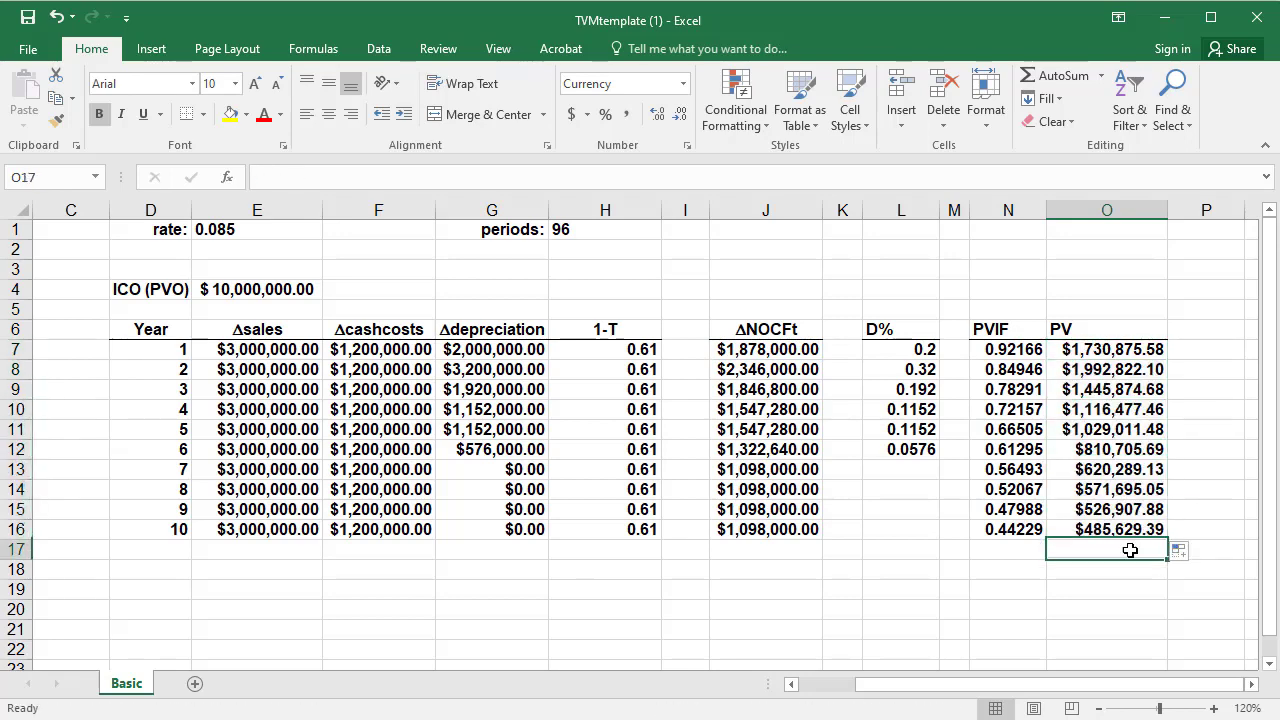
Step: Label cells P17 'PVI' and P18 'NPV'
left_click(1211, 551)
type("P")
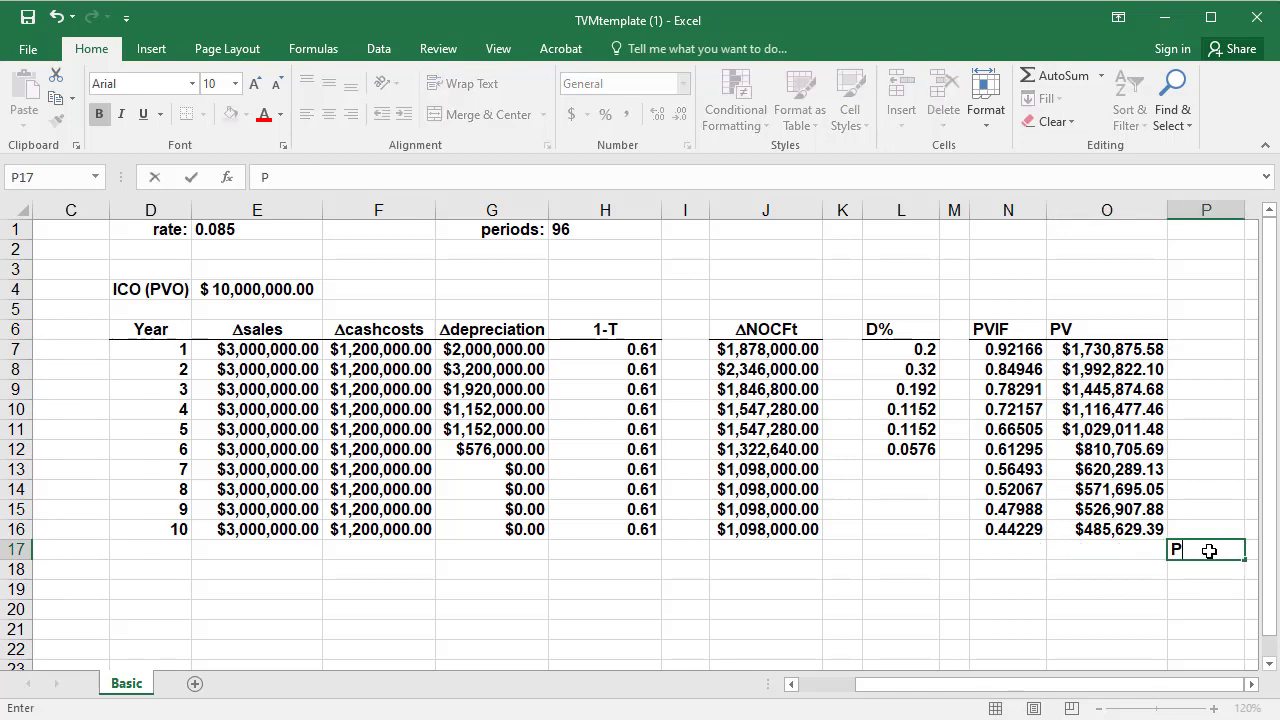
type("VI")
key("Return")
type("NPV")
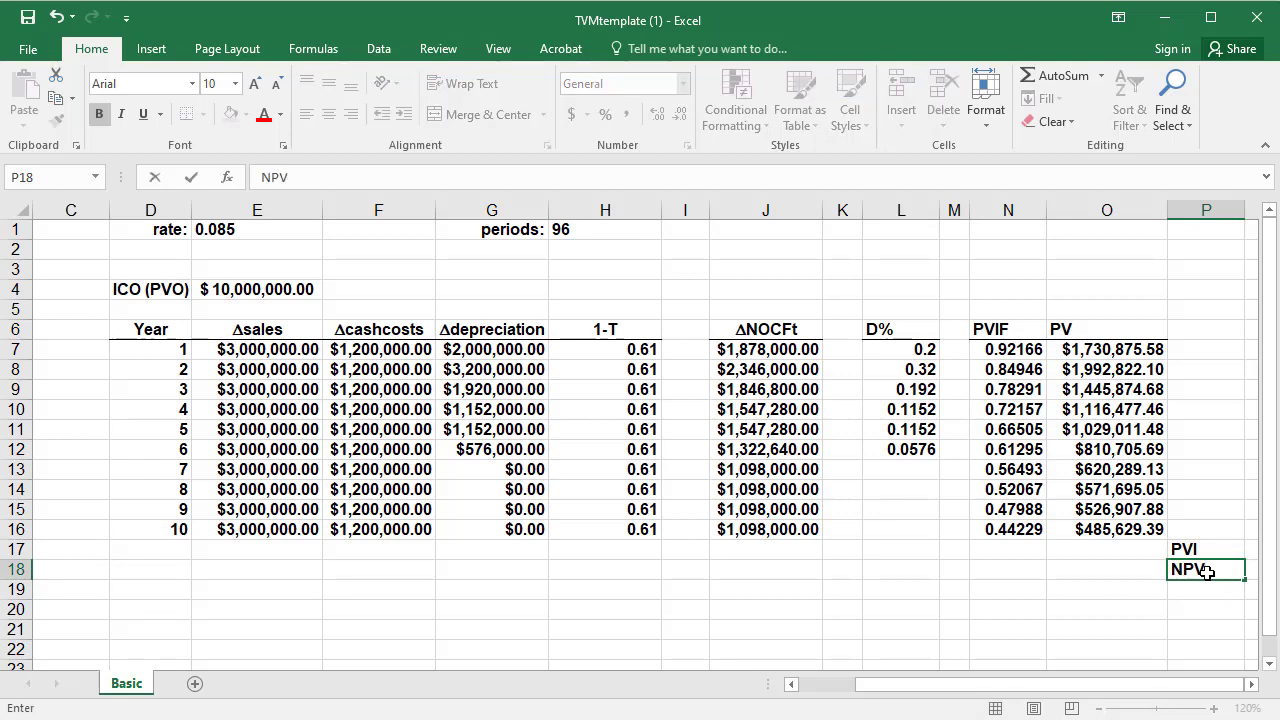
key("Left")
key("Up")
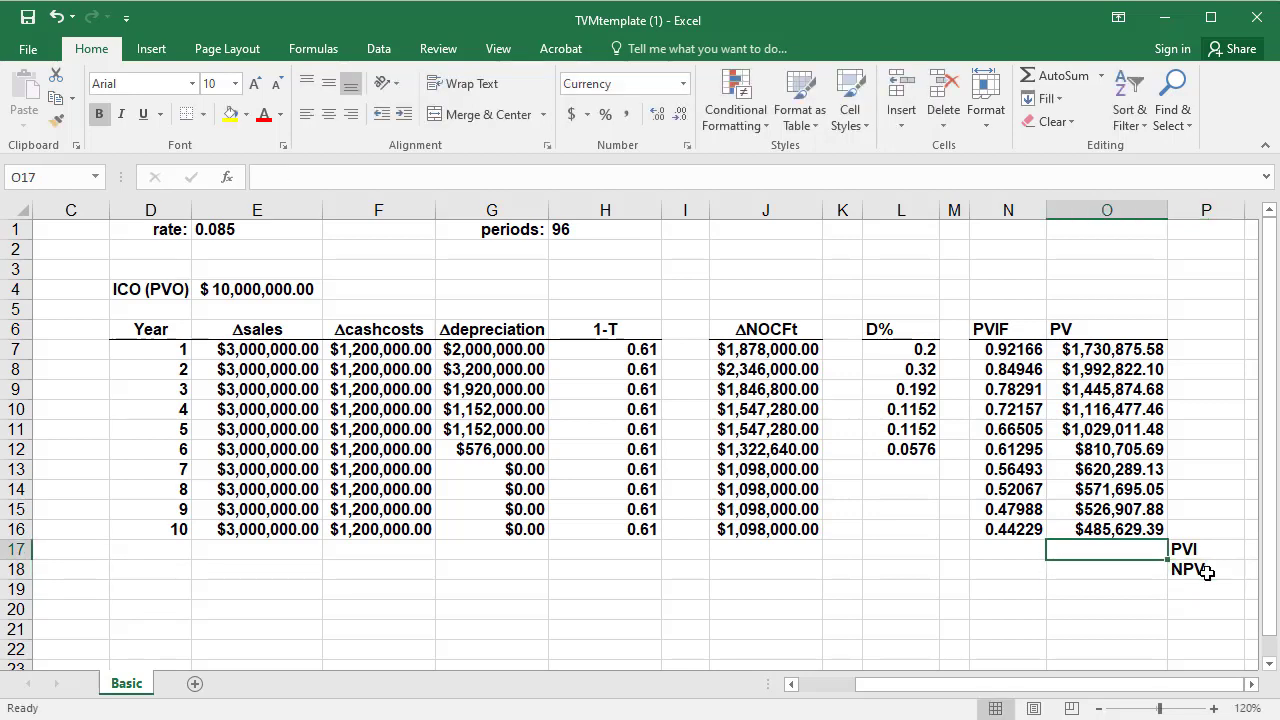
Step: AutoSum the PV column into O17 and enter =O17-E4 as NPV in O18
left_click(1060, 77)
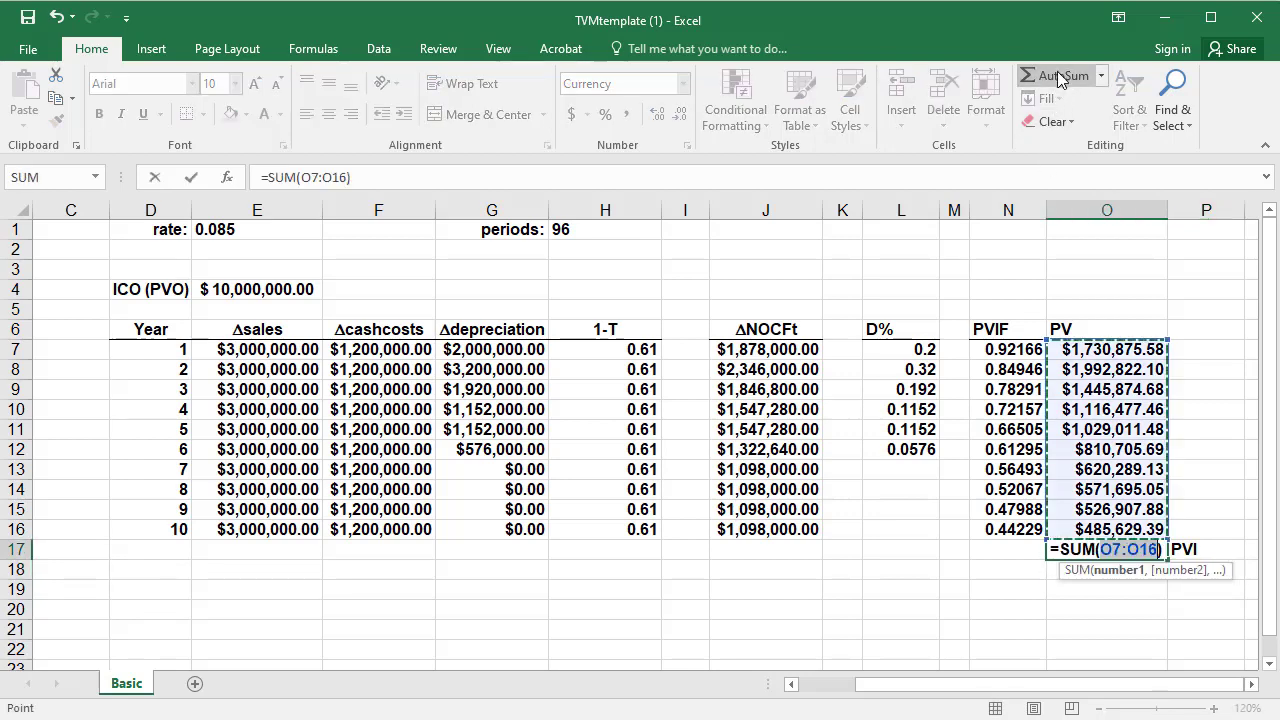
key("Return")
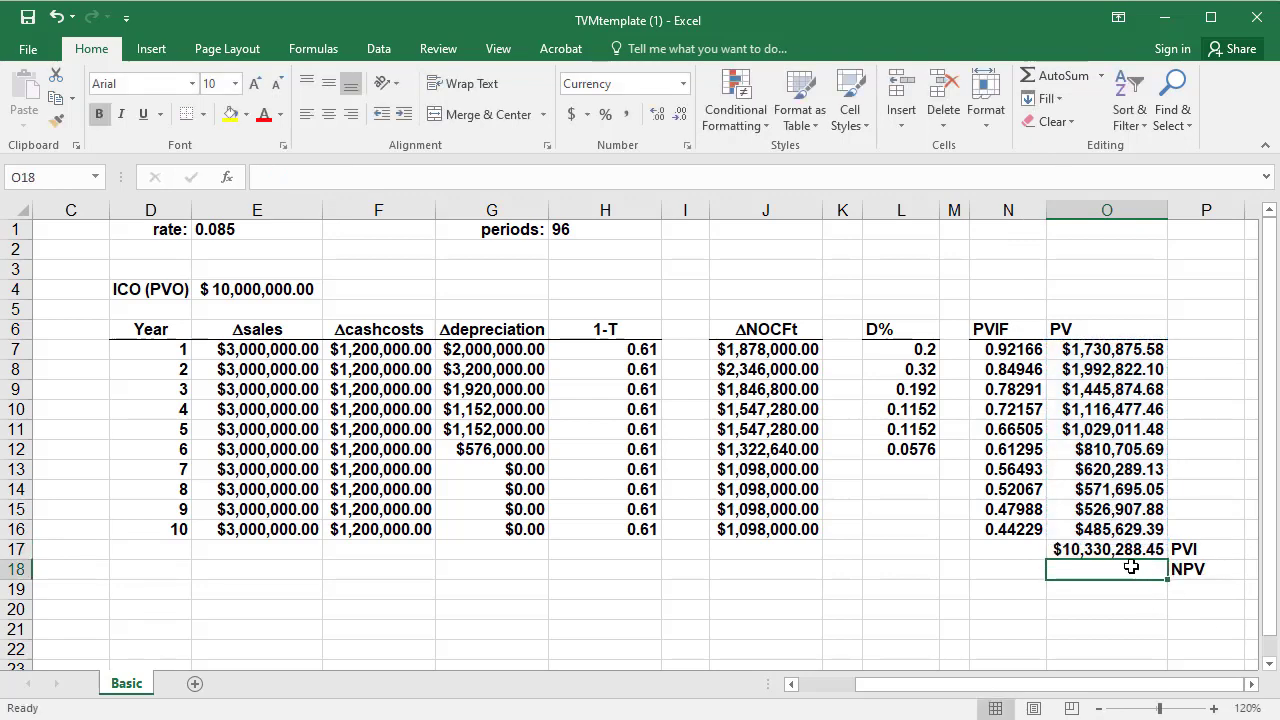
type("=")
left_click(1127, 549)
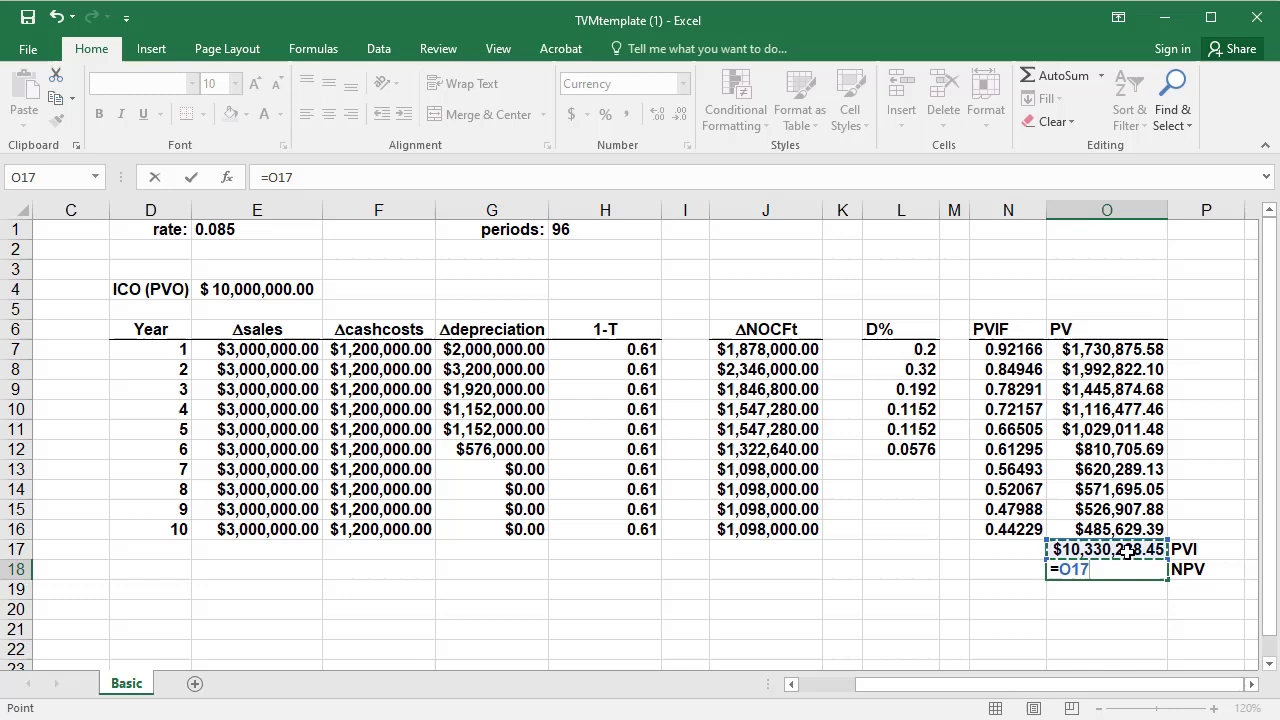
type("-")
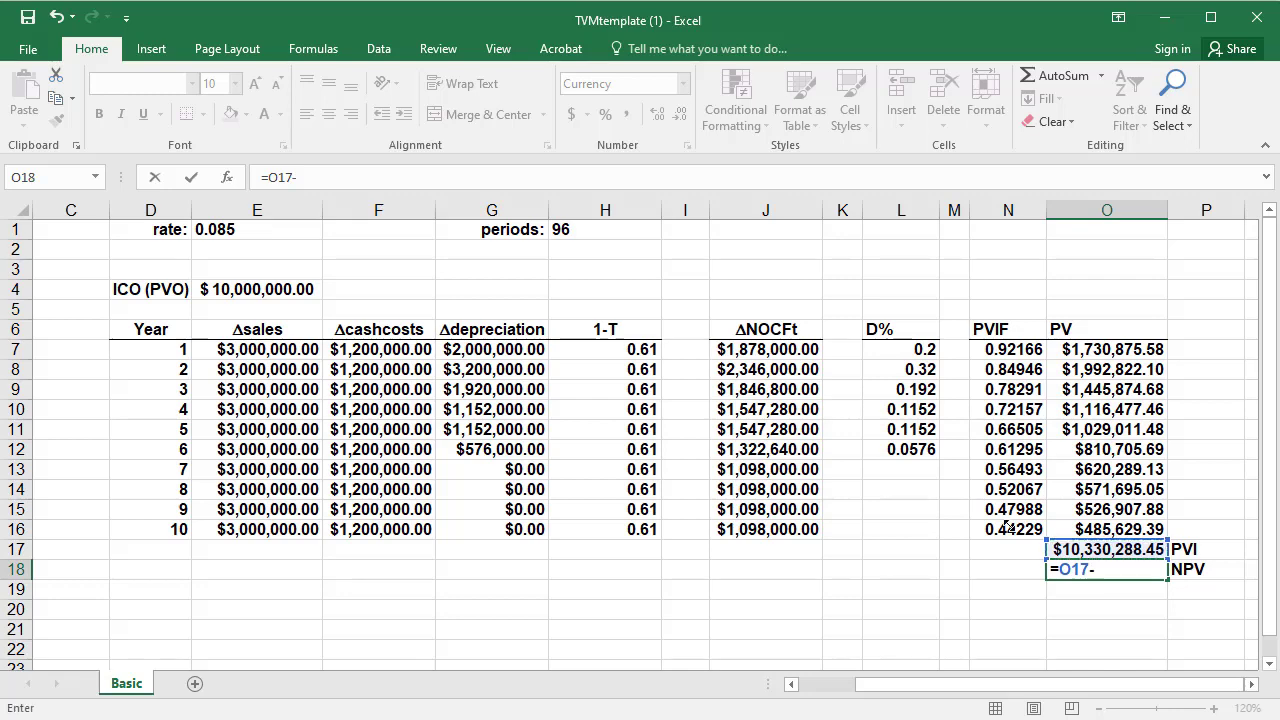
left_click(275, 291)
key("Return")
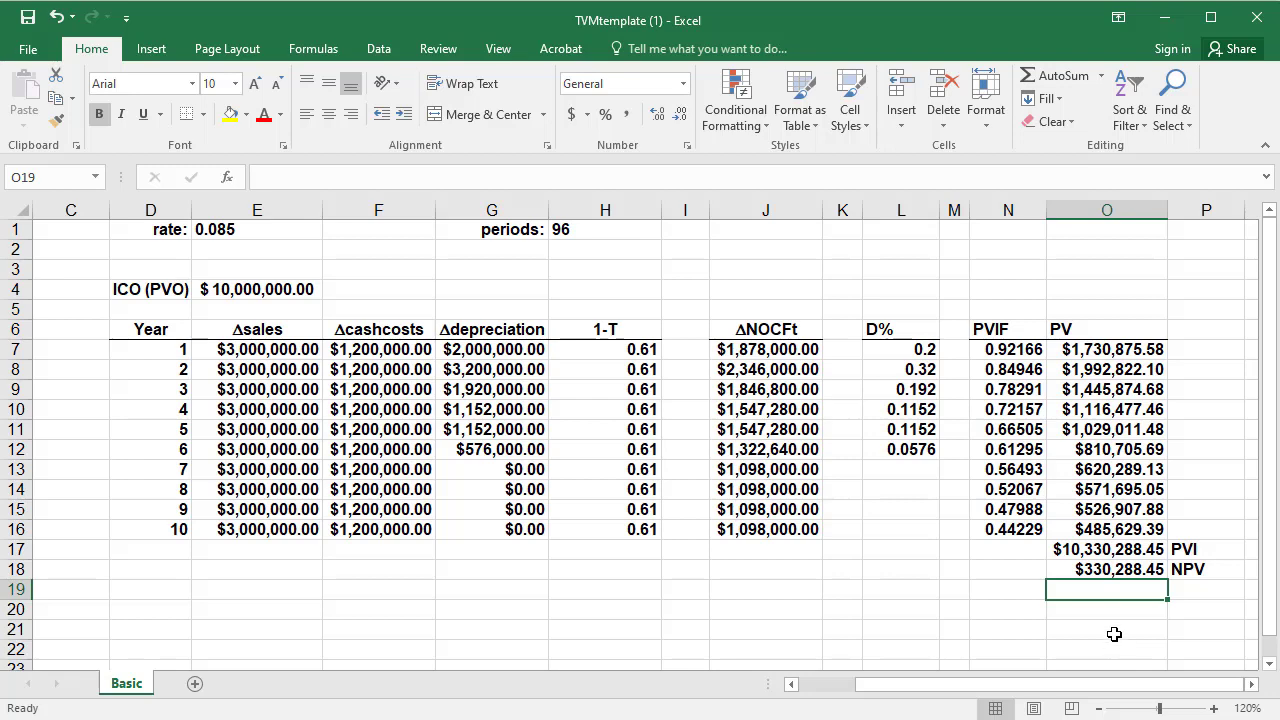
Step: Switch to Blackboard Learn to review problem 6's solution and sales what-if question
key("alt+Tab")
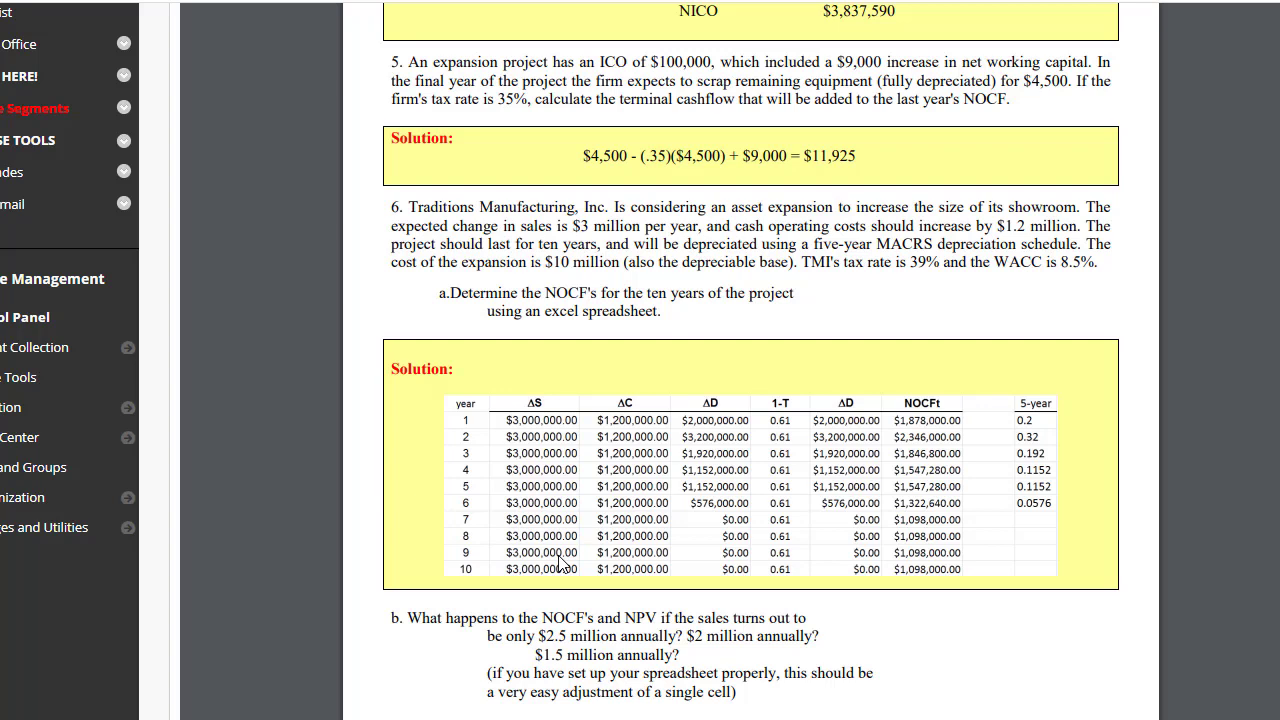
Step: Back in Excel, set year-1 sales to 2500000 and copy it down to E16
key("alt+Tab")
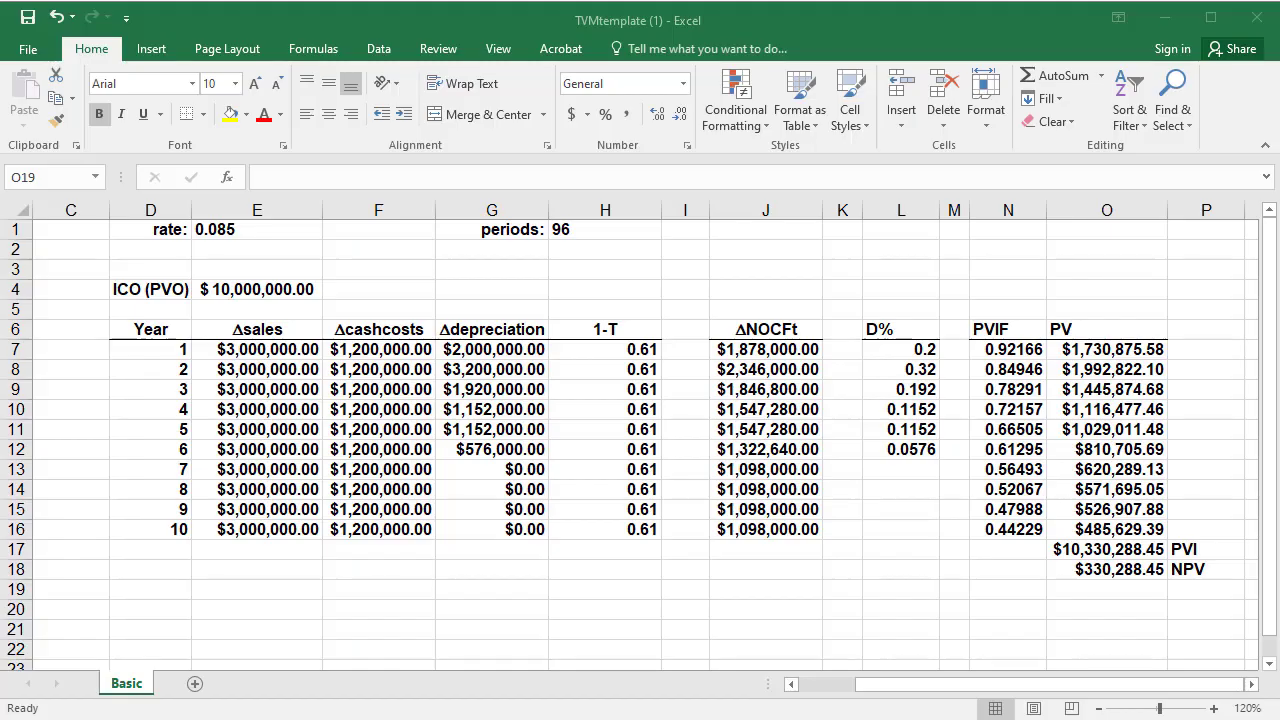
type("=")
left_click(267, 349)
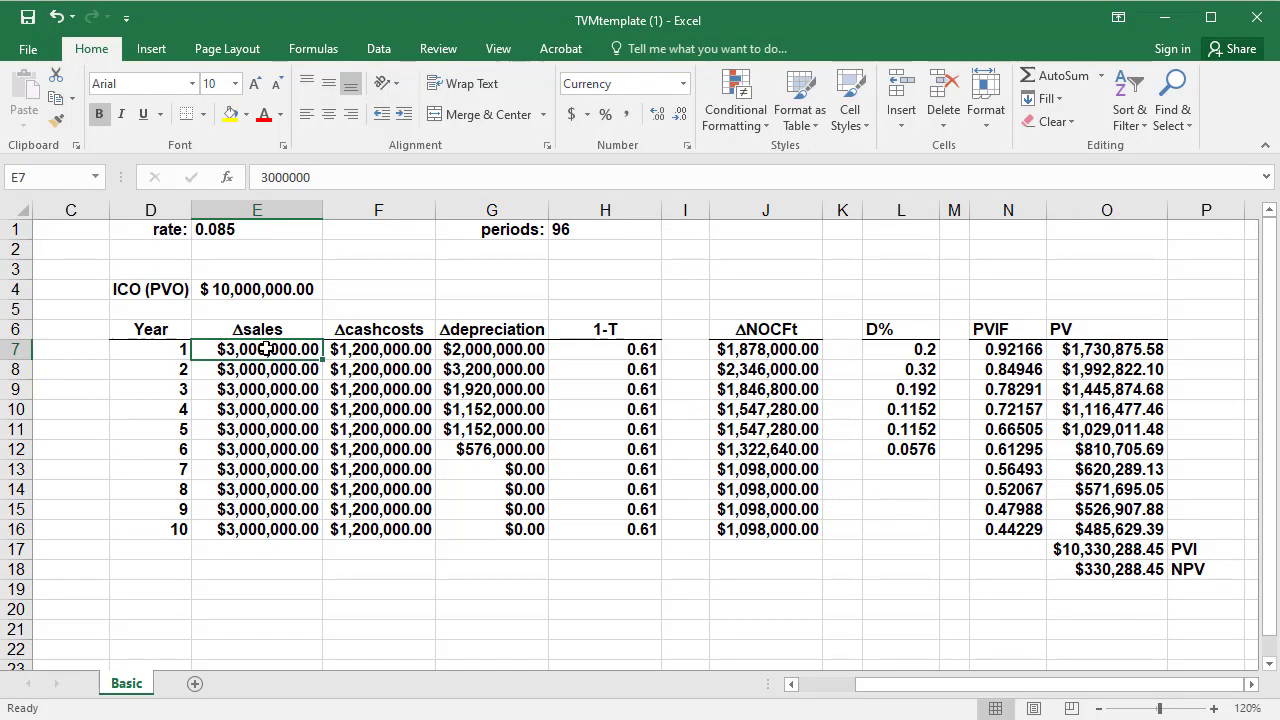
type("2500000")
key("Return")
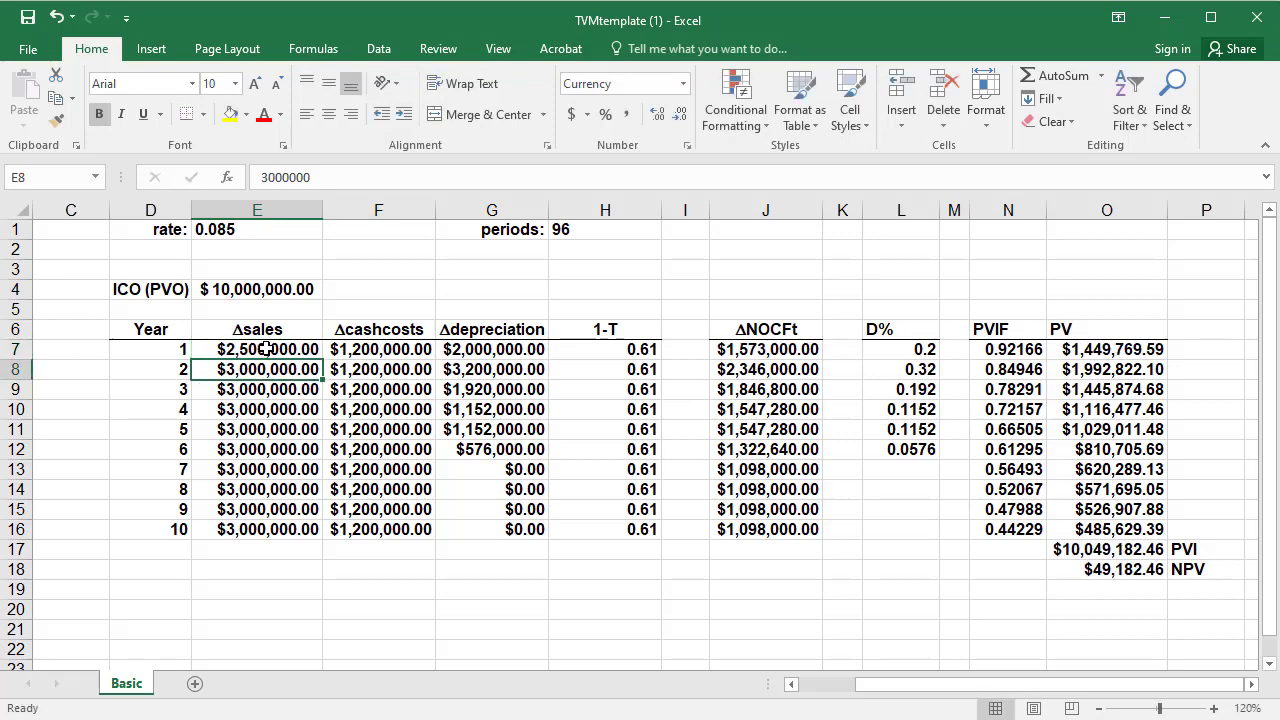
left_click(267, 349)
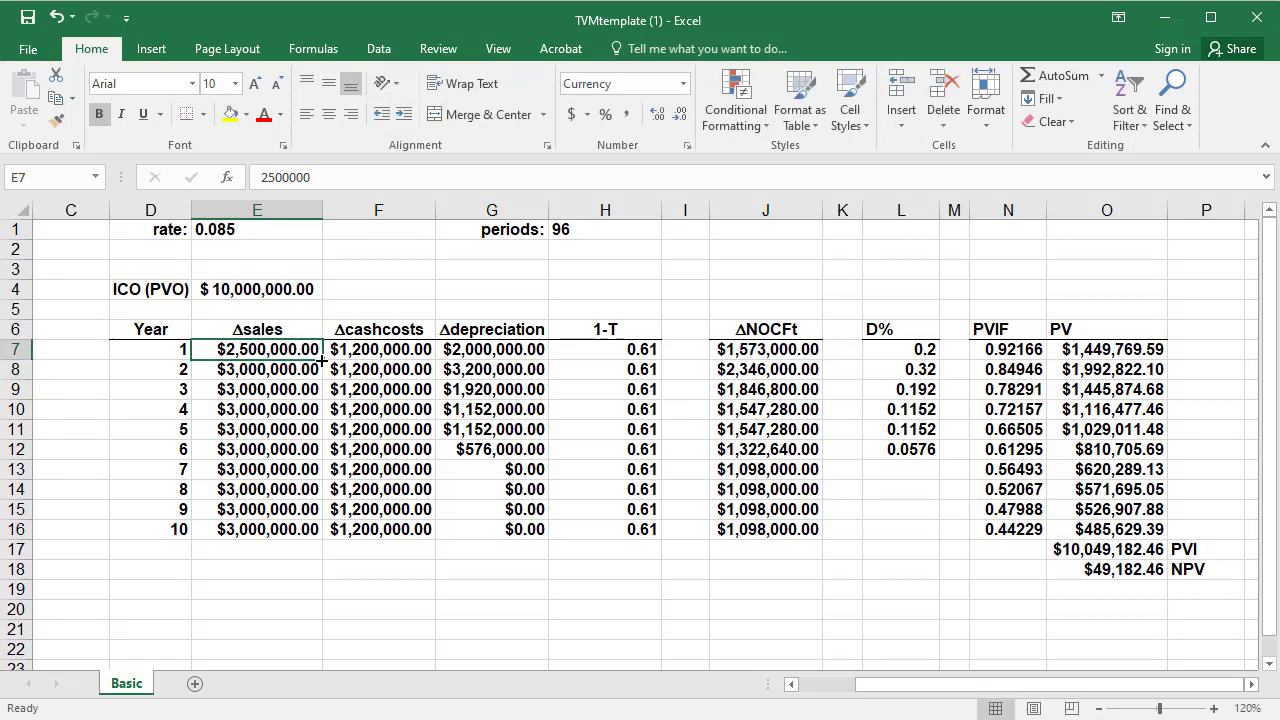
left_click_drag(322, 357, 322, 538)
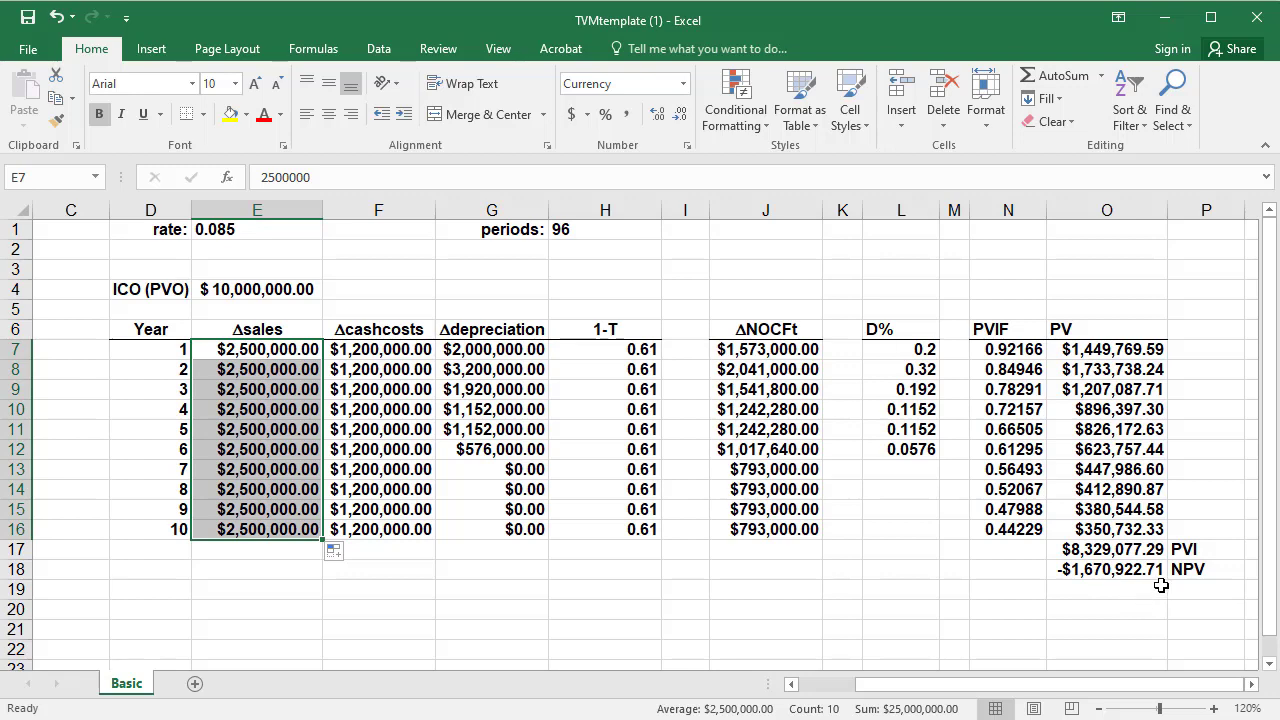
Step: Set sales to 2000000 in E7 and fill it down through year 10
left_click(257, 350)
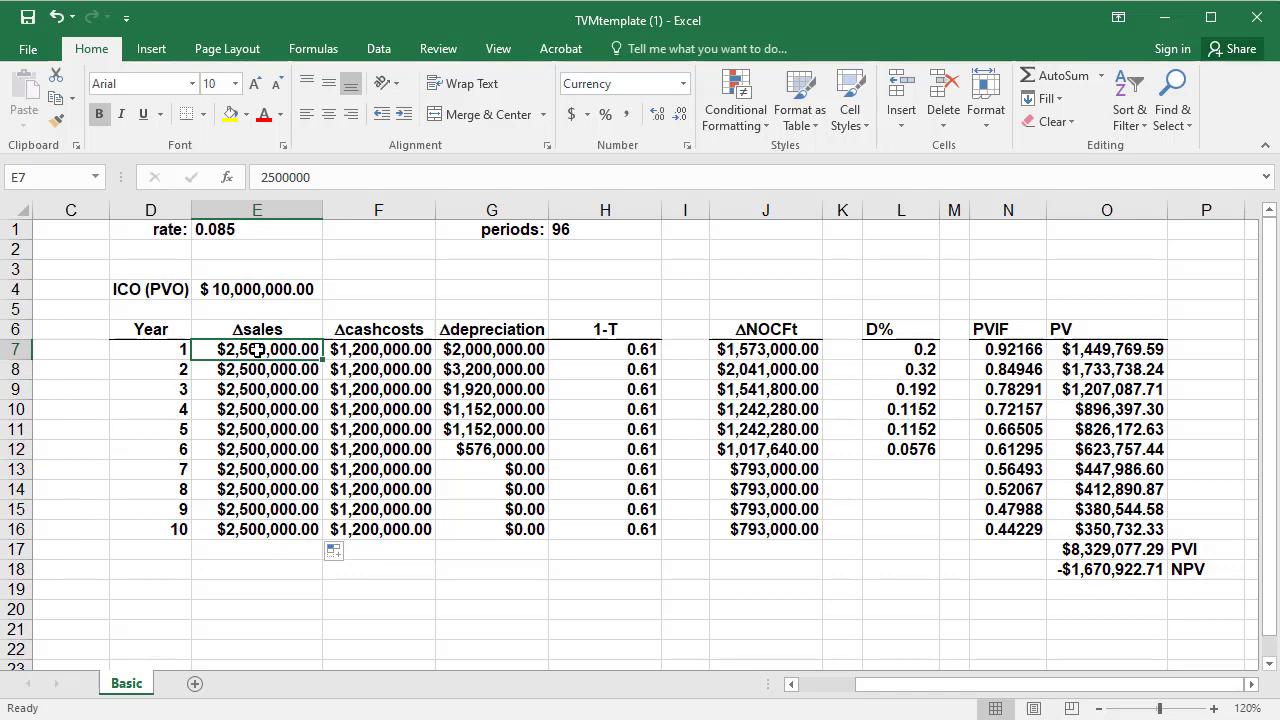
type("2000000")
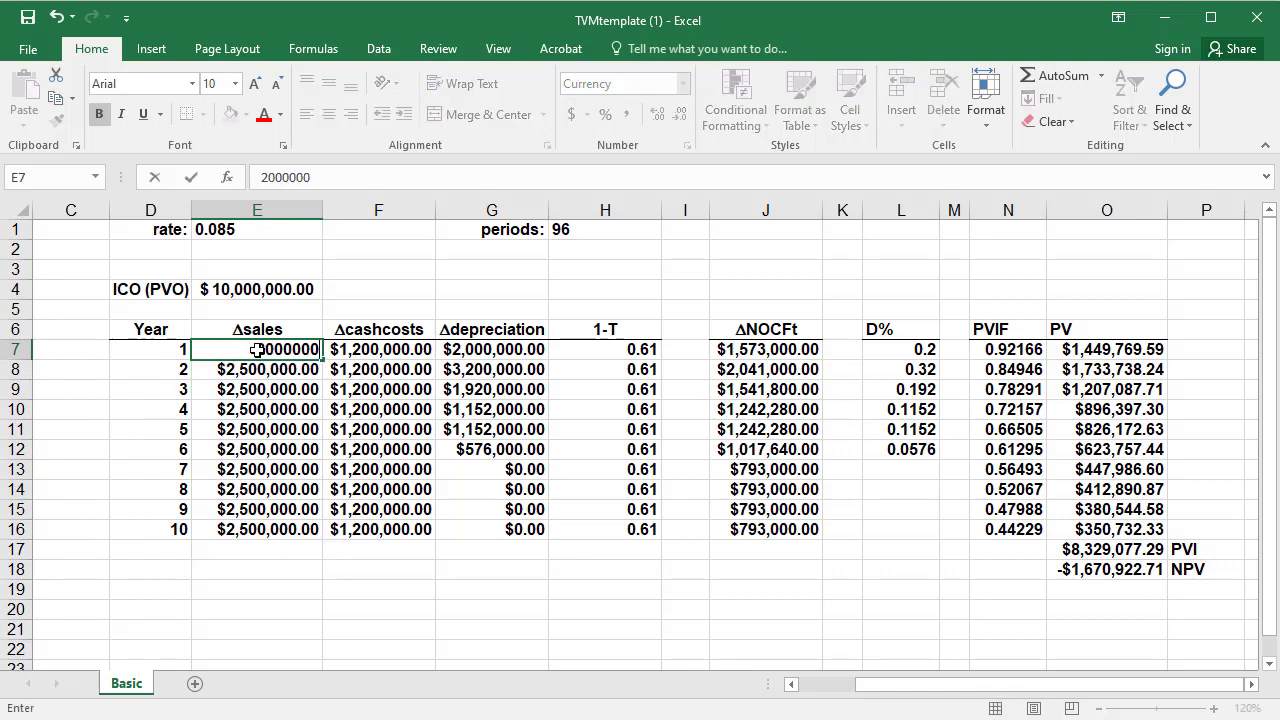
key("Return")
left_click(257, 350)
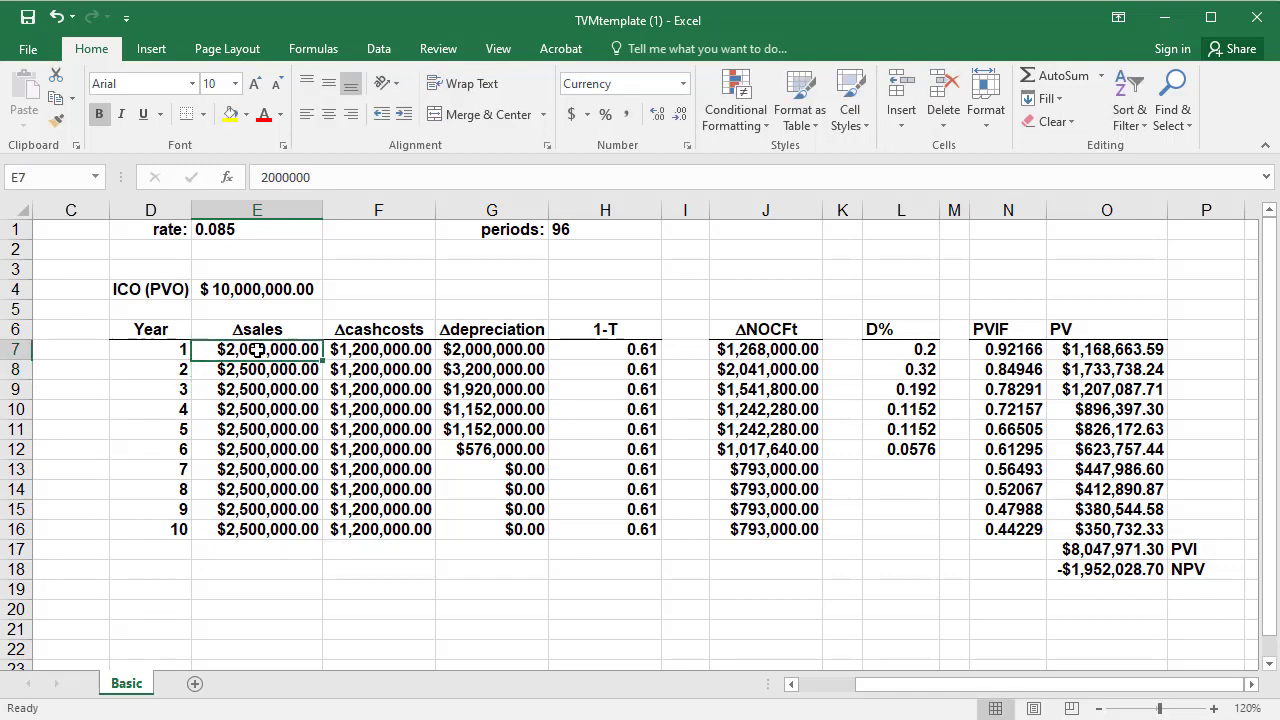
double_click(322, 359)
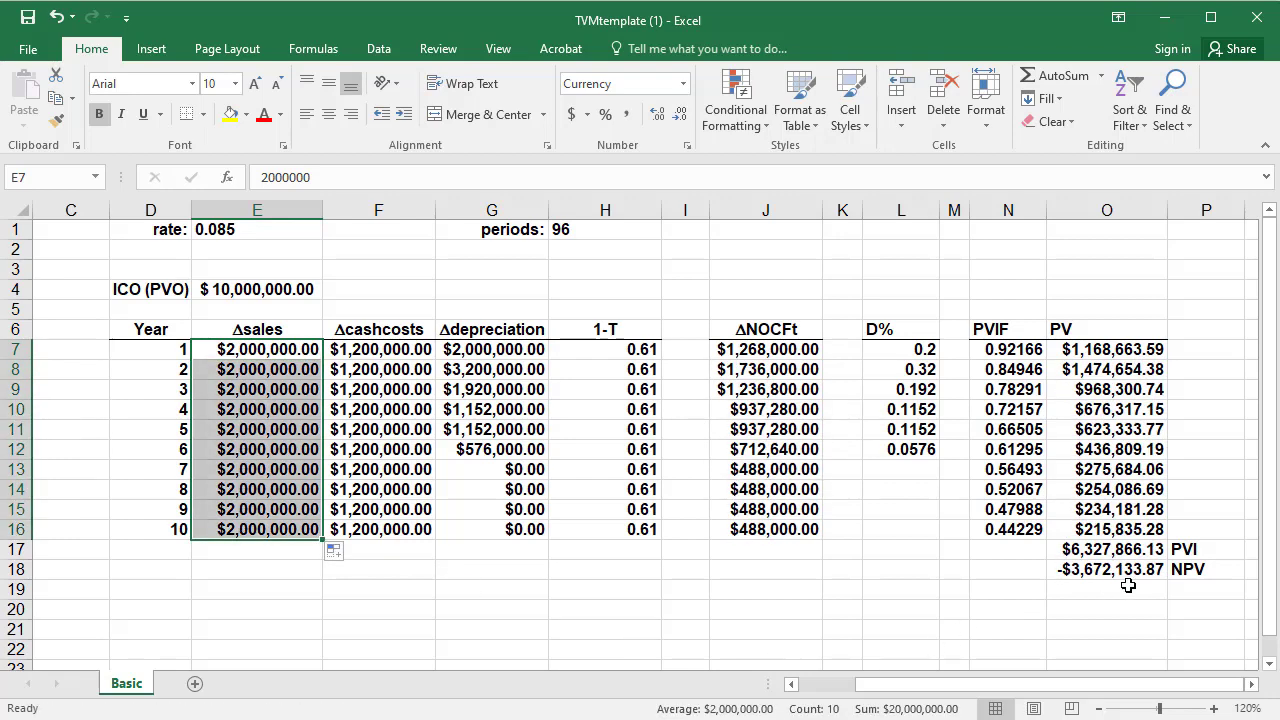
Step: Set sales to 1500000 in E7 and copy it down to E16
left_click(233, 350)
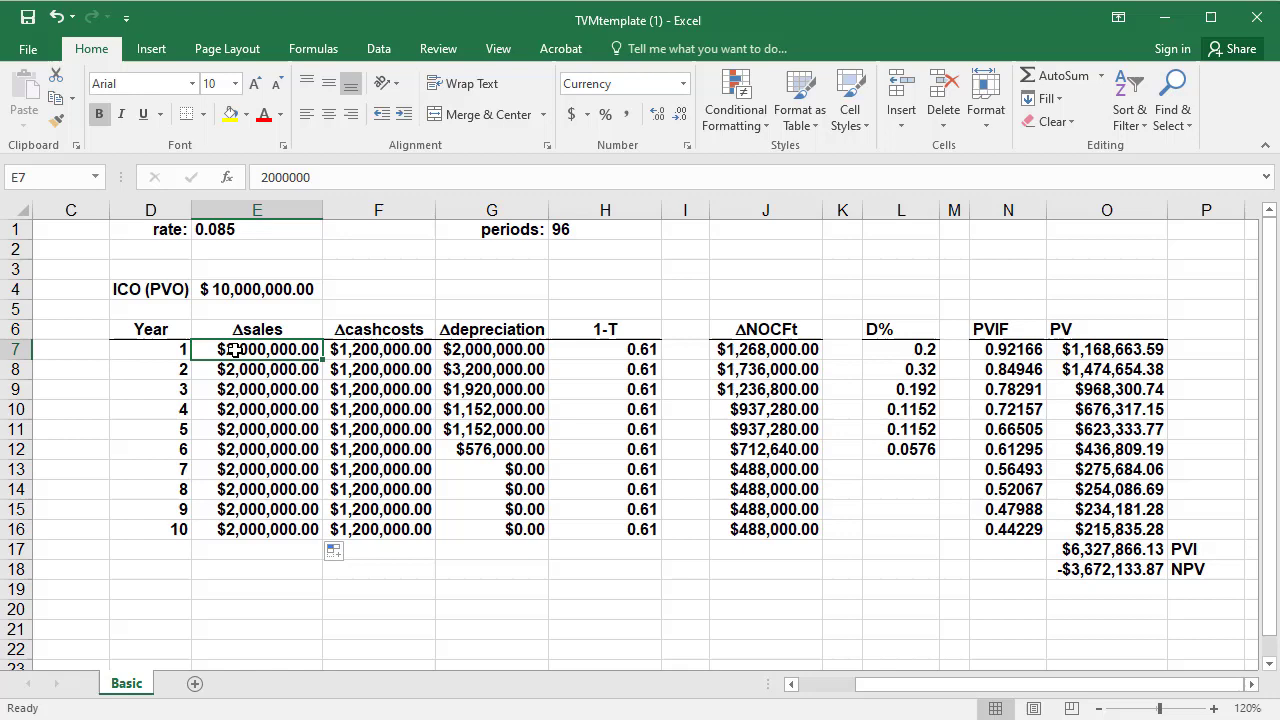
type("1500000")
key("Return")
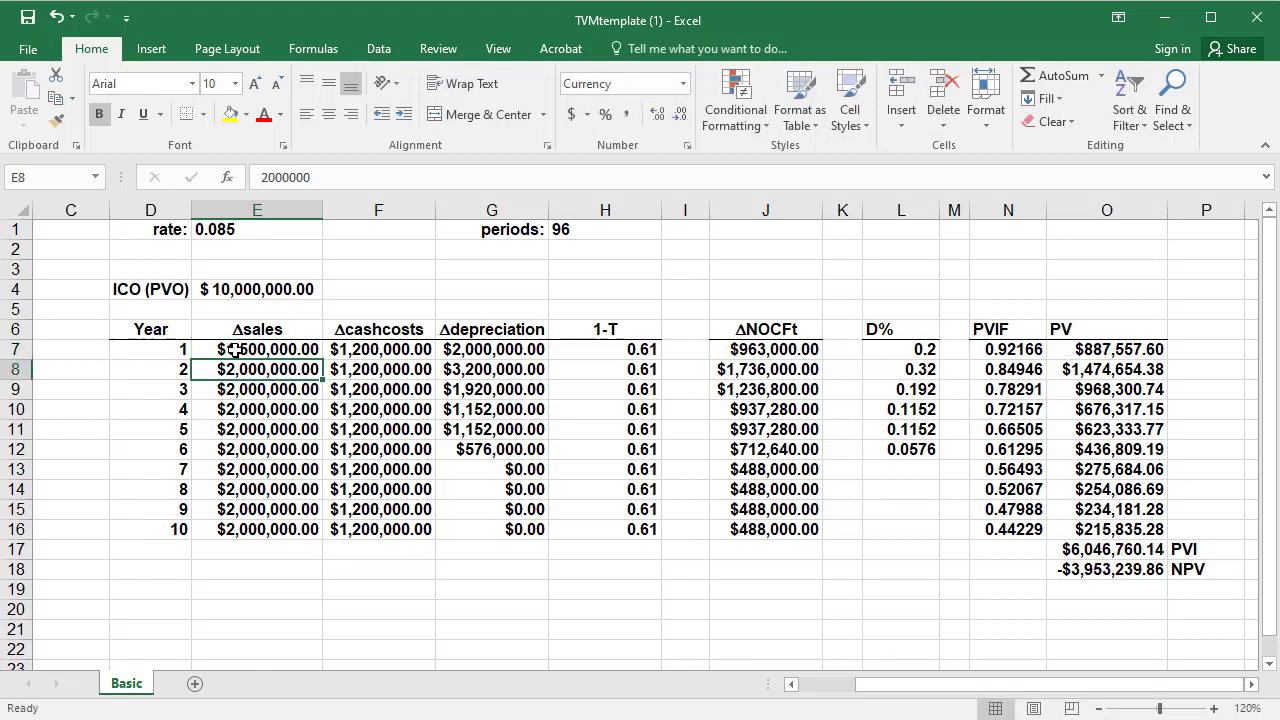
left_click(234, 349)
left_click_drag(322, 358, 322, 535)
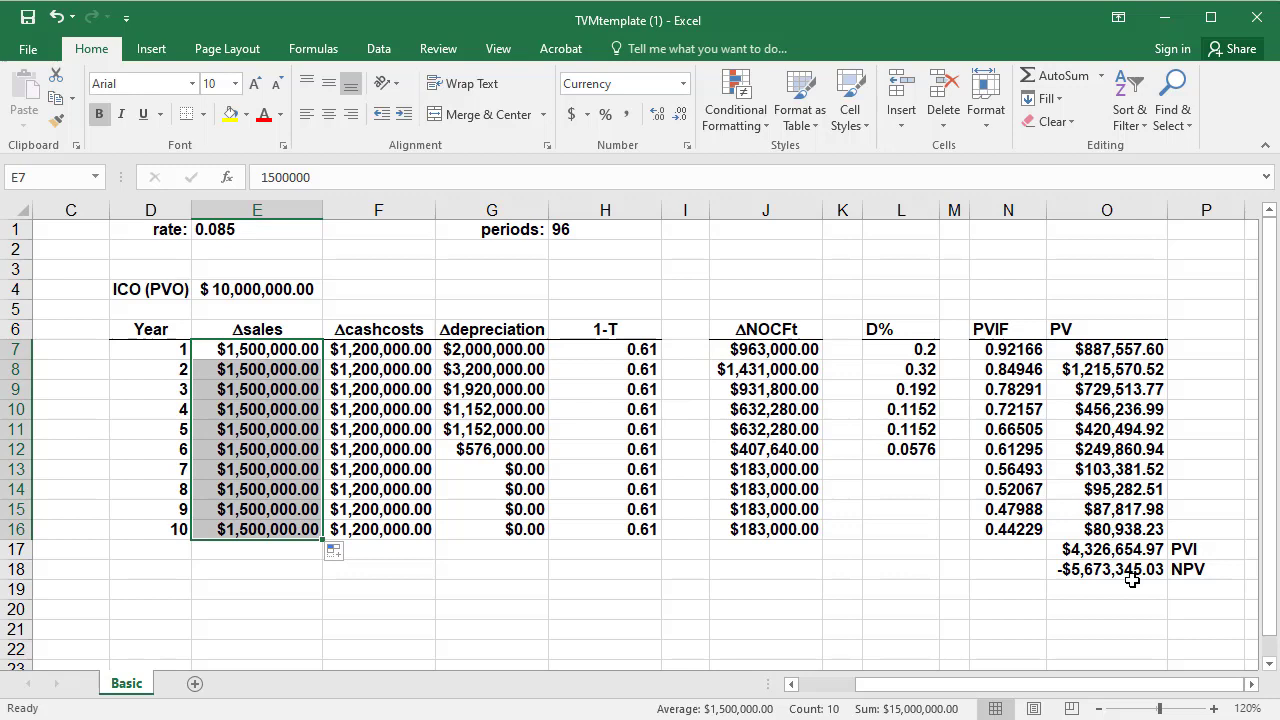
left_click(1124, 606)
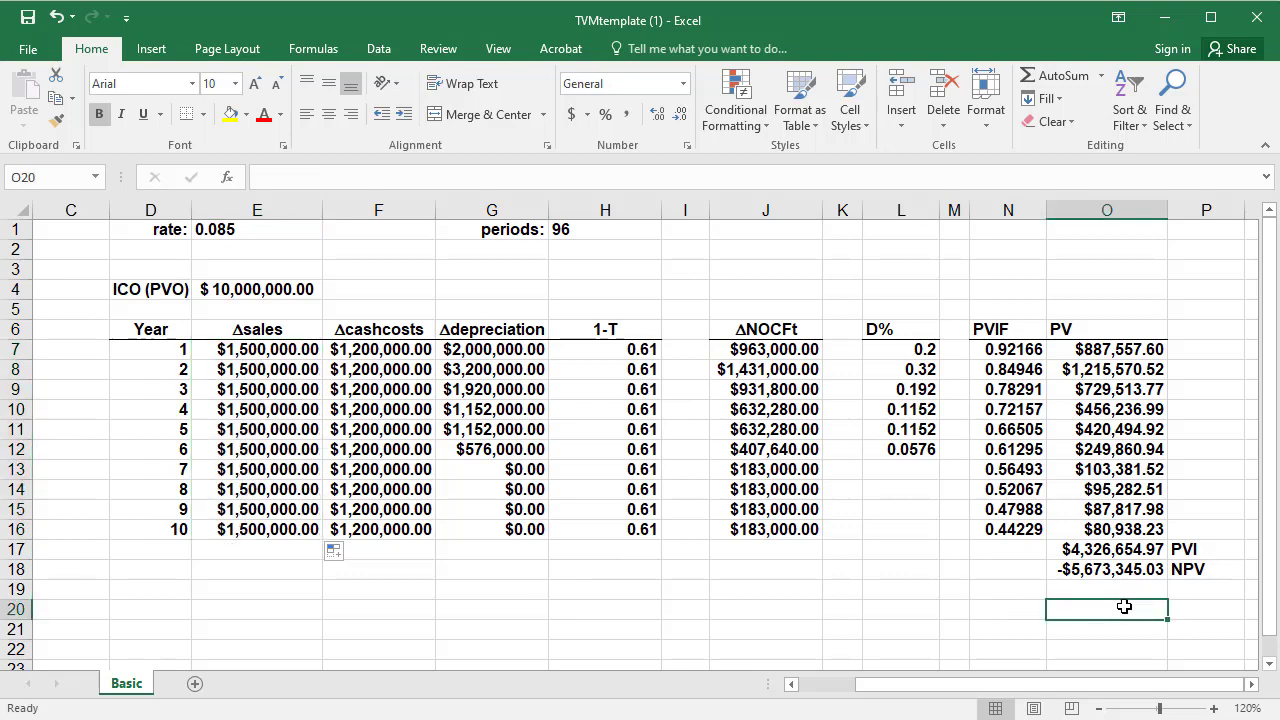